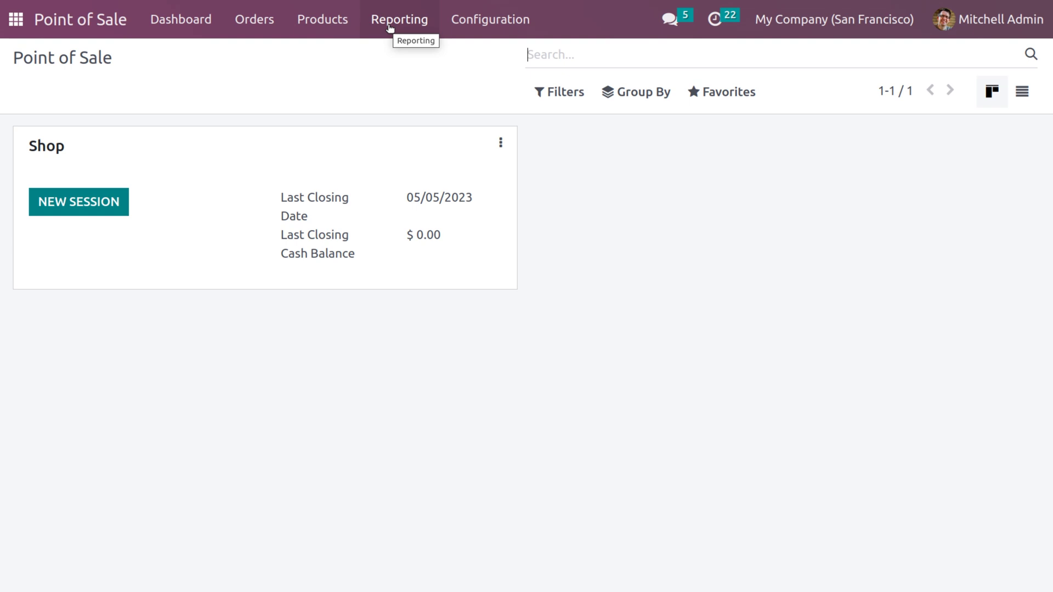
Open Reporting > Orders to show the Orders Analysis bar chart of Total Price by product category.
{"action": "left_click", "coordinate": [390, 27]}
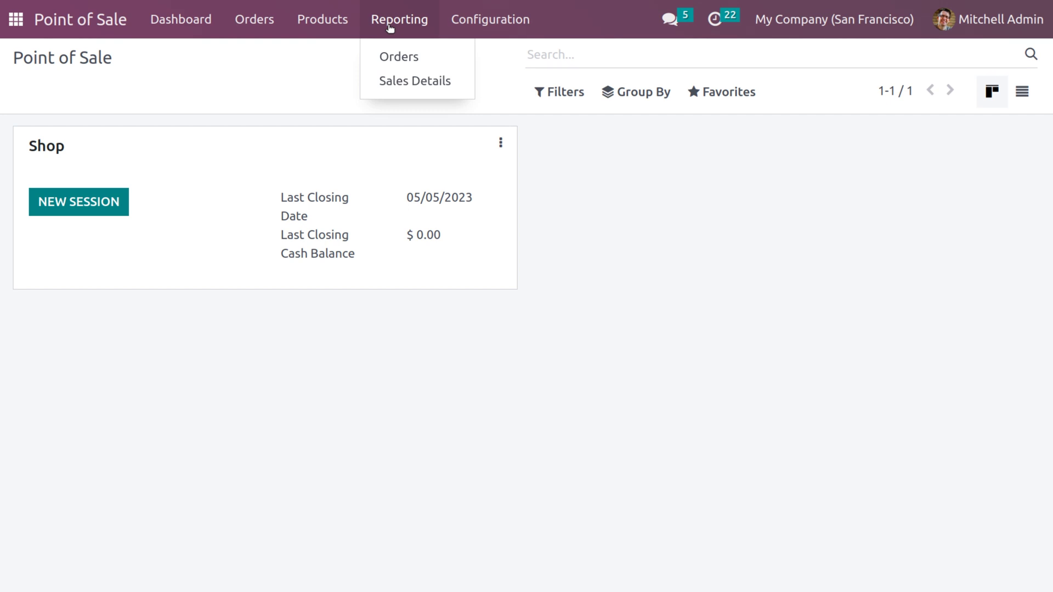
{"action": "left_click", "coordinate": [393, 55]}
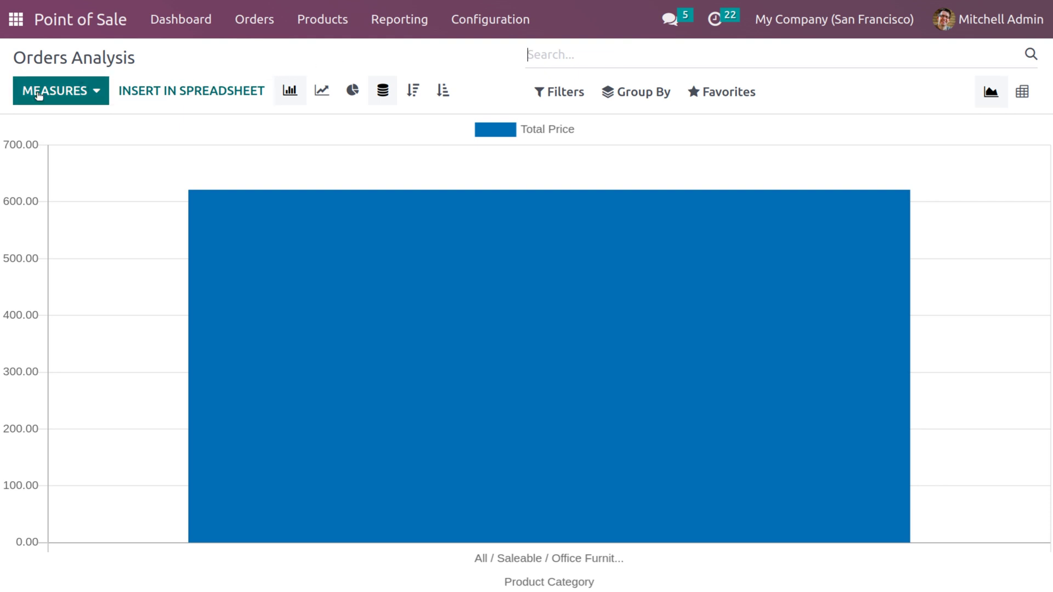
Try each measure from Average Price to Total Price, then plot order Count as a line chart.
{"action": "left_click", "coordinate": [22, 97]}
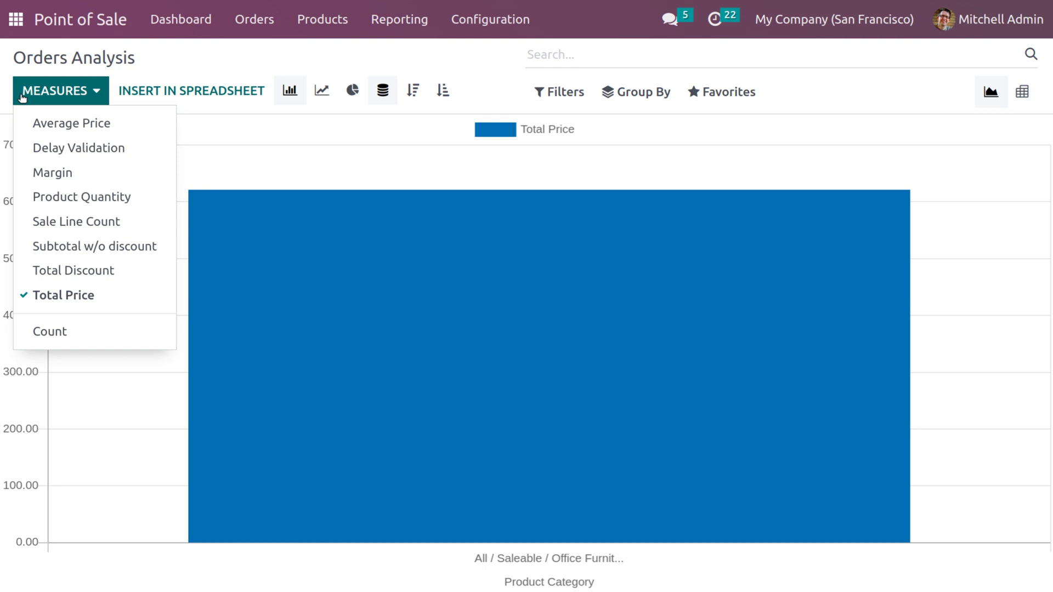
{"action": "left_click", "coordinate": [46, 125]}
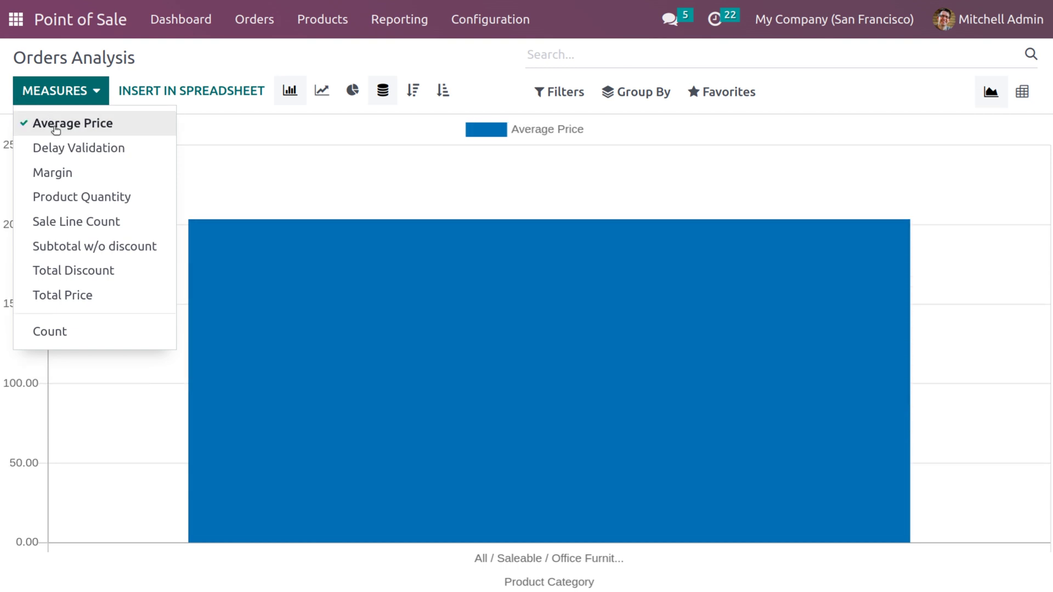
{"action": "left_click", "coordinate": [60, 154]}
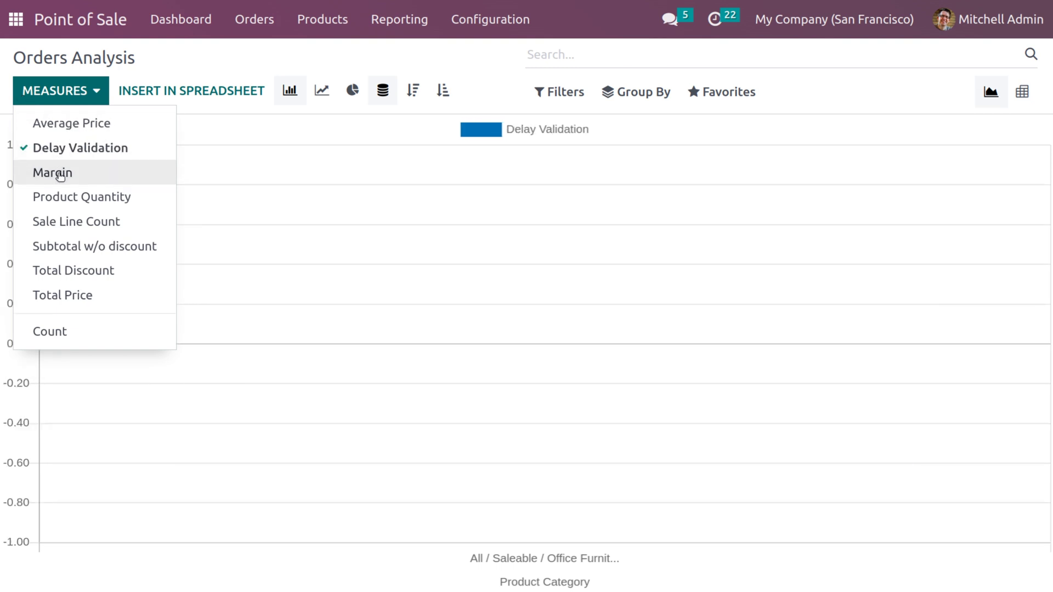
{"action": "left_click", "coordinate": [57, 173]}
{"action": "left_click", "coordinate": [73, 197]}
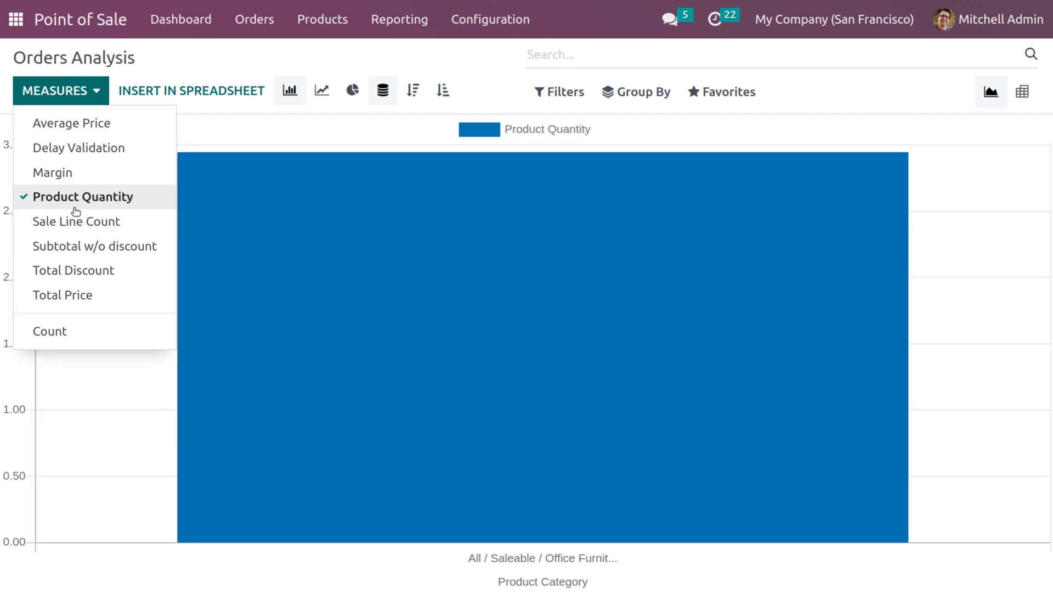
{"action": "left_click", "coordinate": [77, 222]}
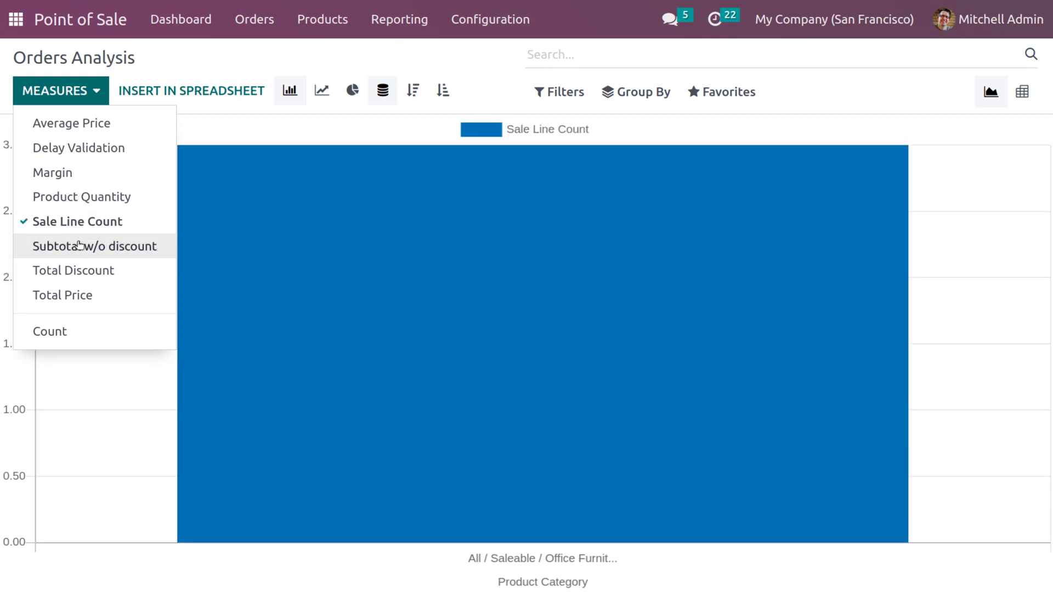
{"action": "left_click", "coordinate": [81, 247]}
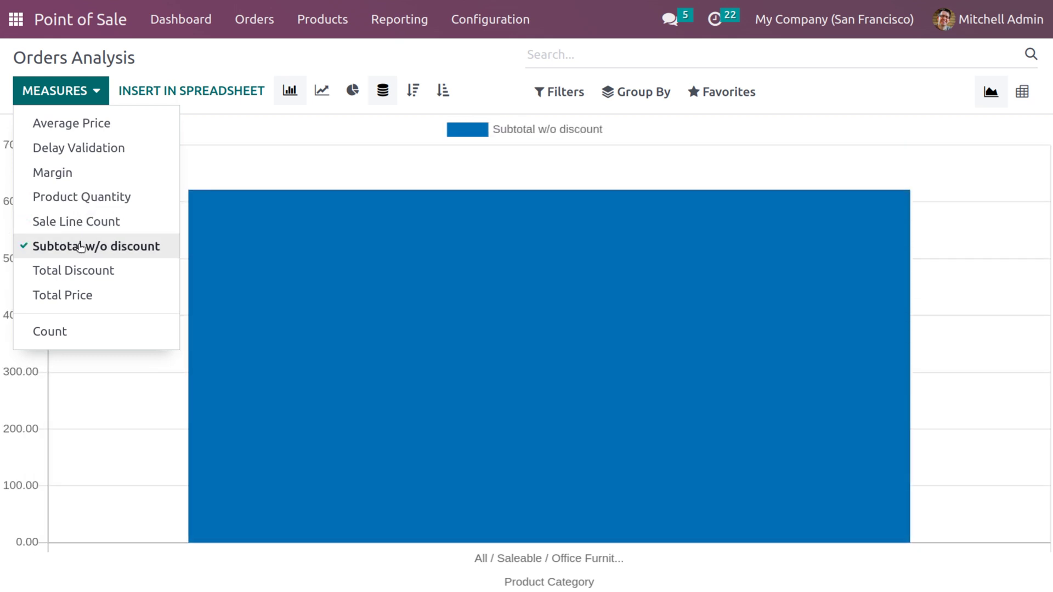
{"action": "left_click", "coordinate": [84, 271]}
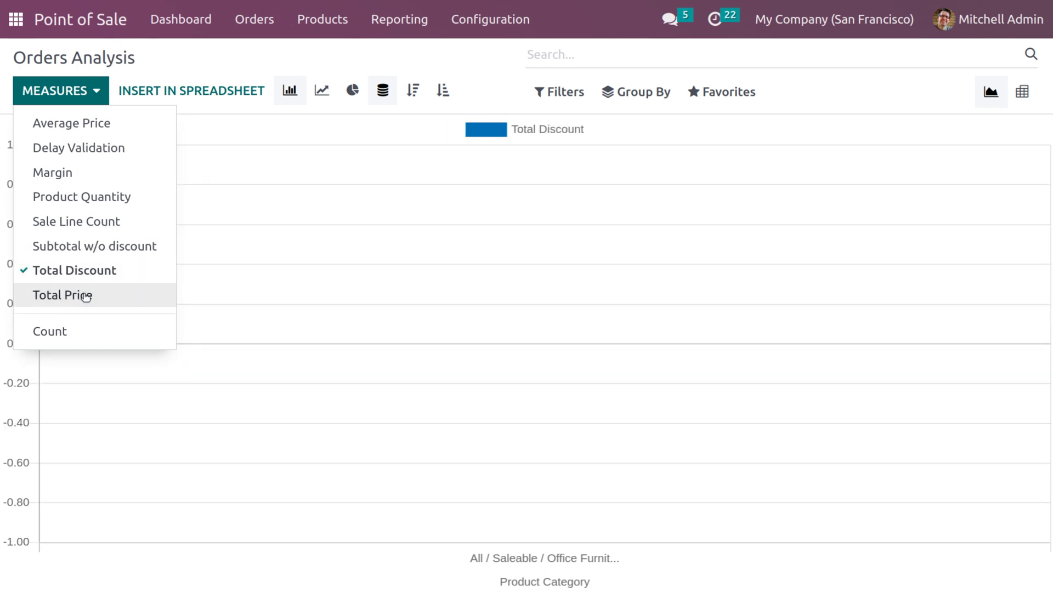
{"action": "left_click", "coordinate": [86, 296]}
{"action": "left_click", "coordinate": [81, 339]}
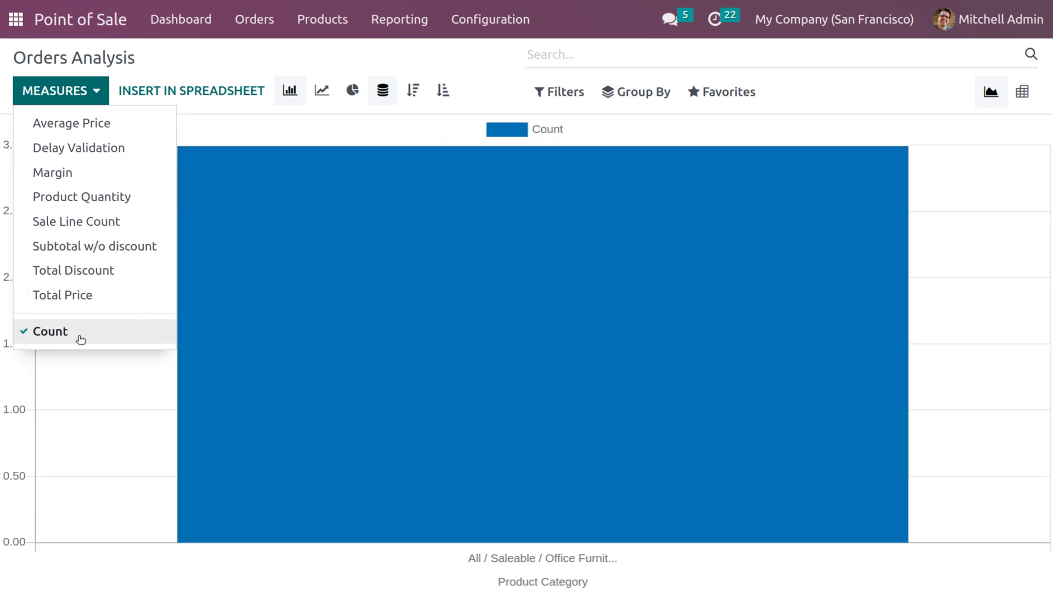
{"action": "left_click", "coordinate": [322, 91]}
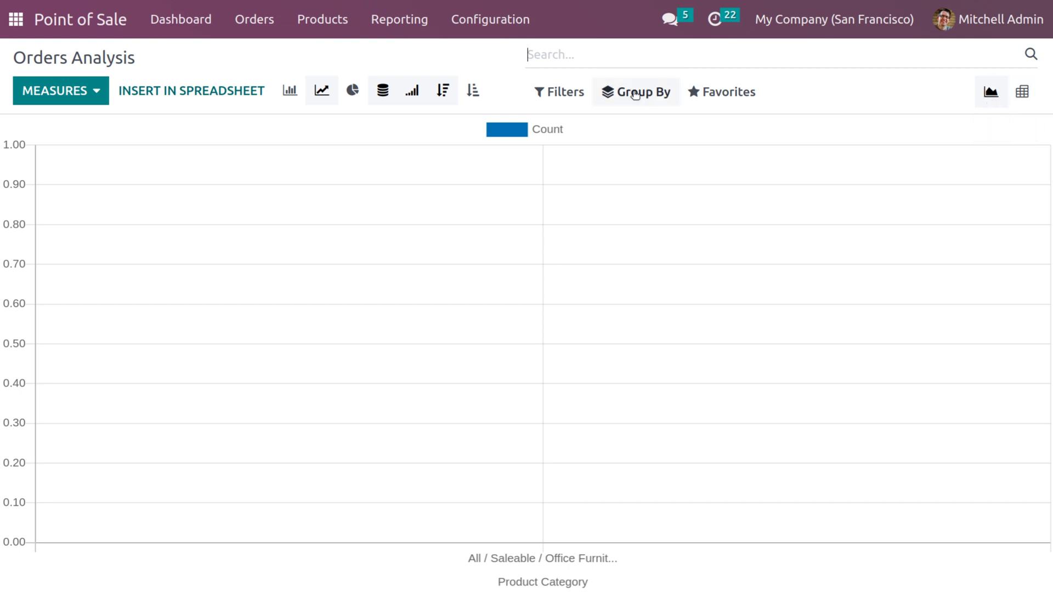
Try bar, line, cumulative line and pie views, then return to bars sorted ascending.
{"action": "left_click", "coordinate": [289, 98]}
{"action": "left_click", "coordinate": [326, 92]}
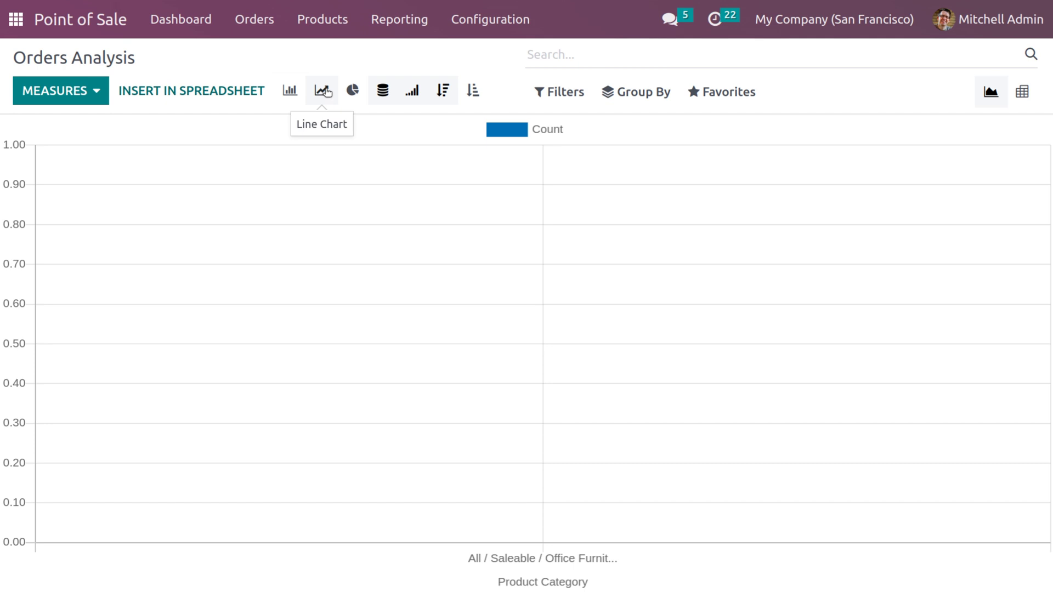
{"action": "left_click", "coordinate": [410, 97]}
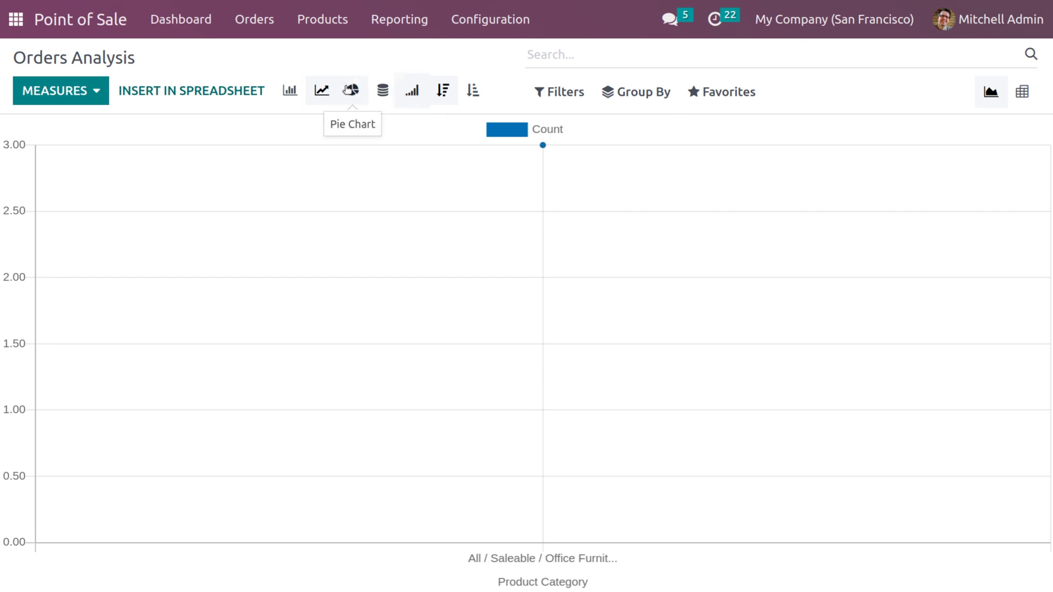
{"action": "left_click", "coordinate": [349, 91]}
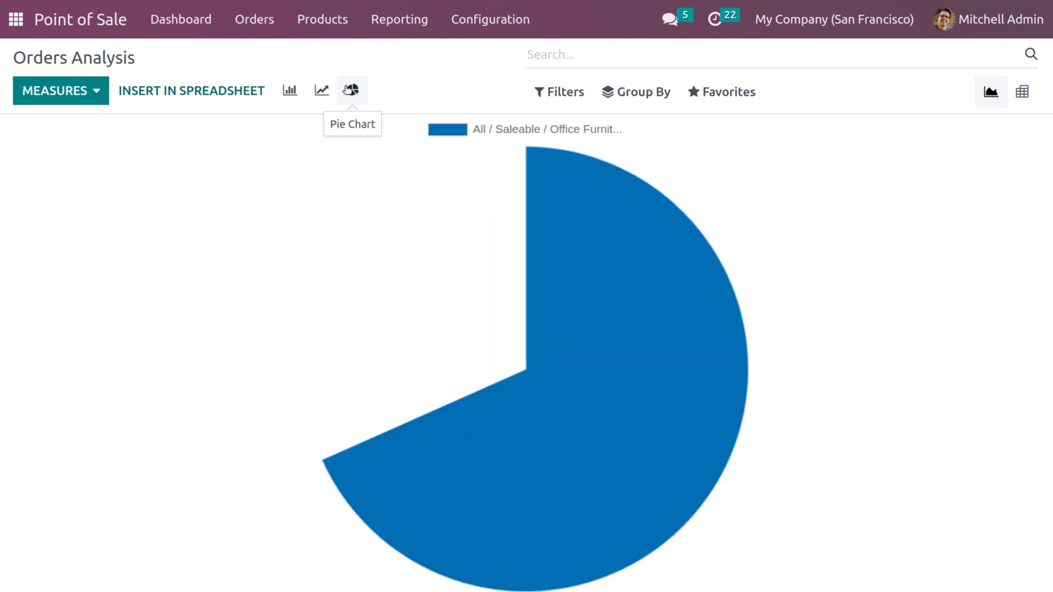
{"action": "left_click", "coordinate": [286, 96]}
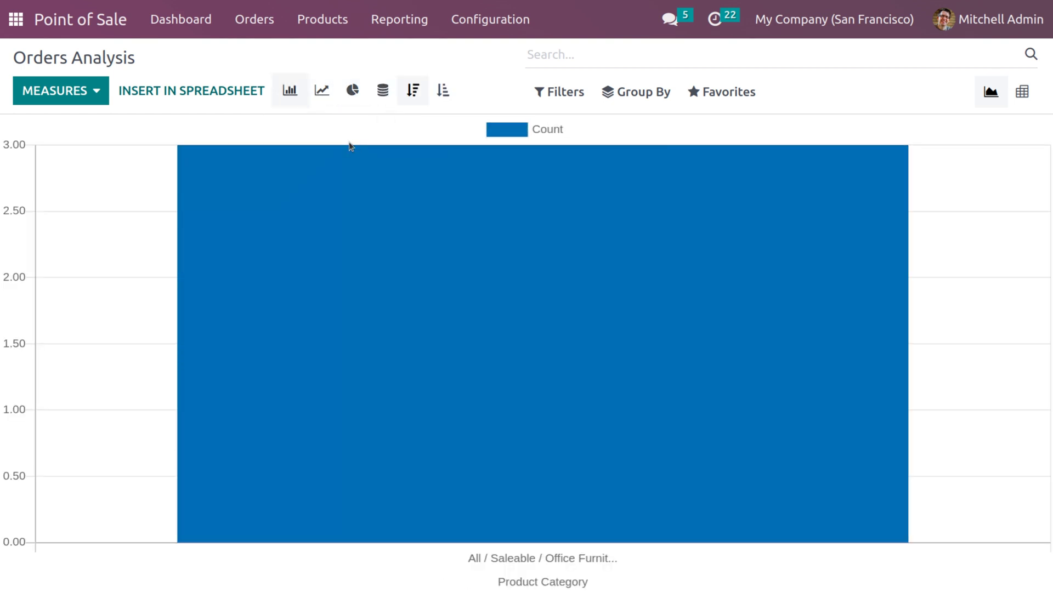
{"action": "left_click", "coordinate": [413, 91]}
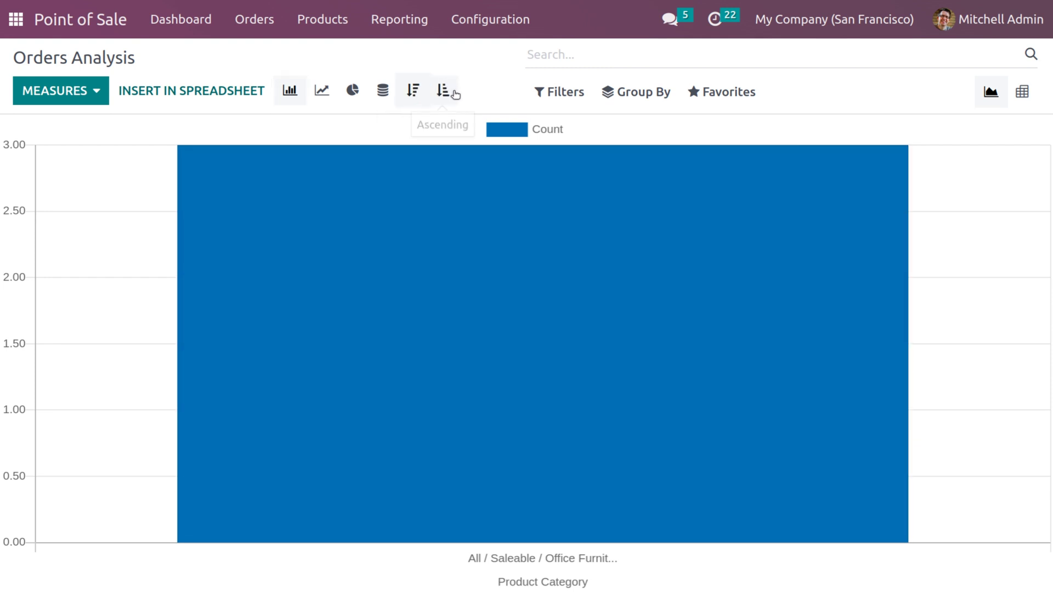
{"action": "left_click", "coordinate": [447, 93]}
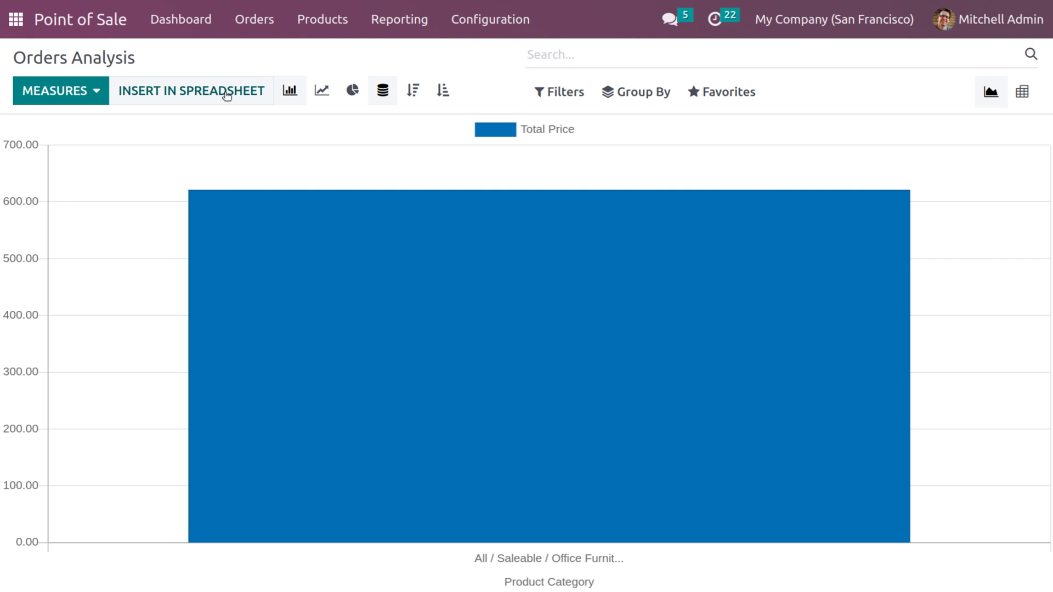
Insert the chart into the Accounting dashboard spreadsheet as Point of Sale Analysis.
{"action": "left_click", "coordinate": [227, 93]}
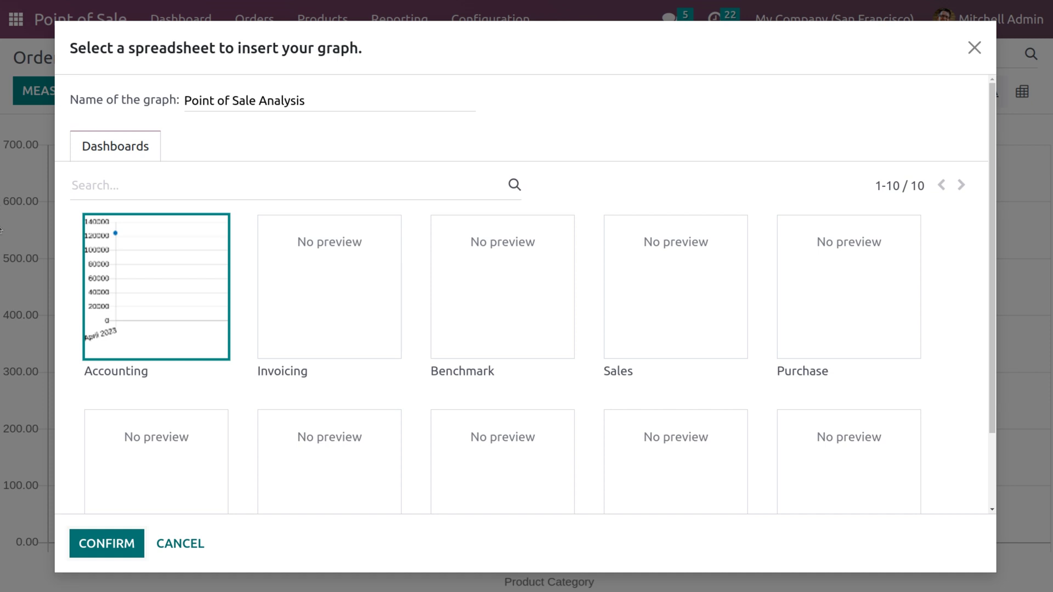
{"action": "left_click", "coordinate": [141, 313]}
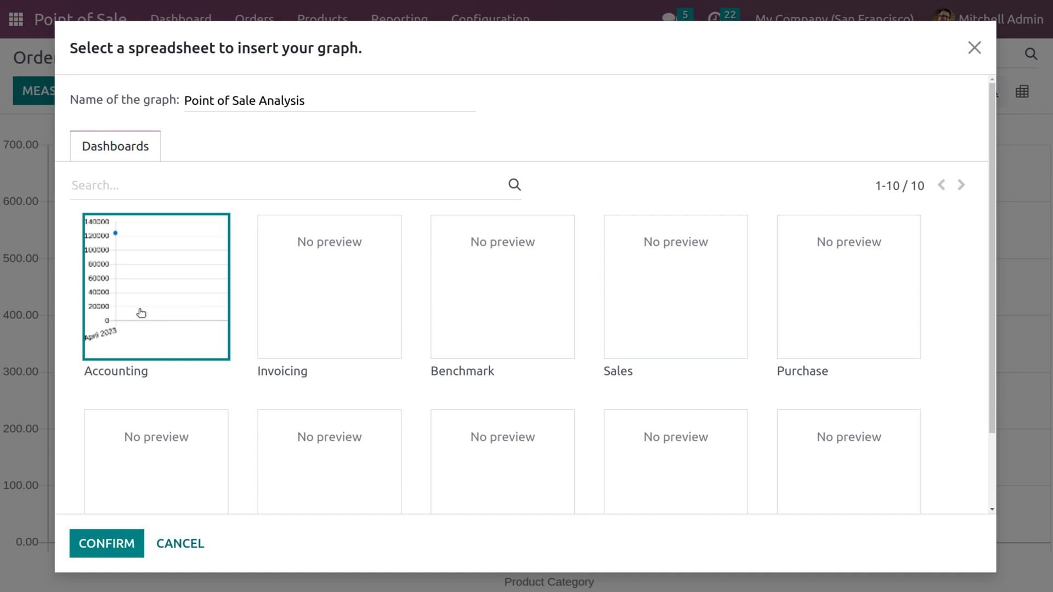
{"action": "left_click", "coordinate": [121, 542]}
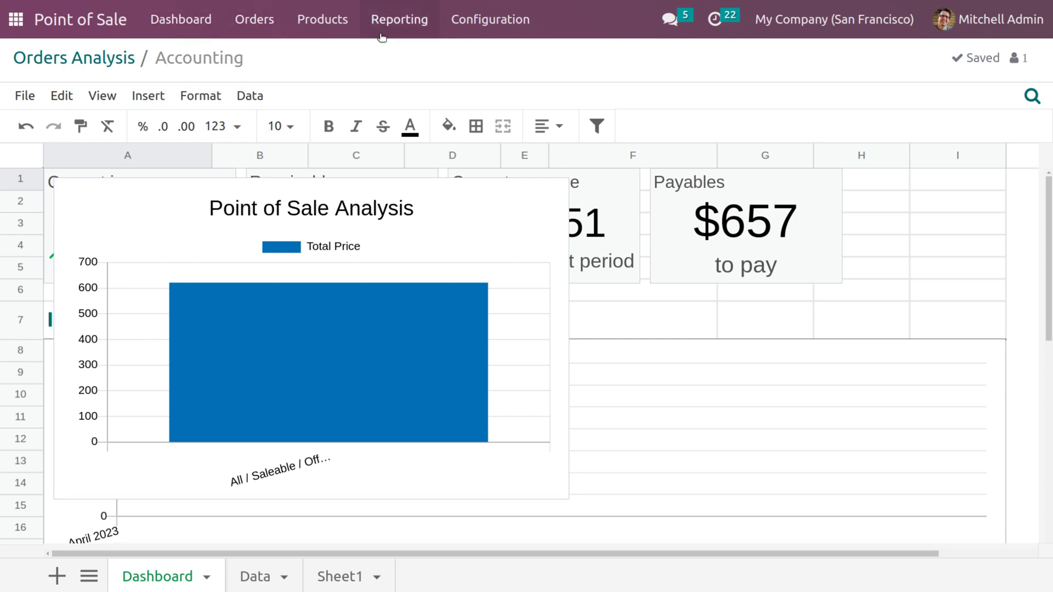
Go back to the Orders Analysis graph through its breadcrumb.
{"action": "left_click", "coordinate": [91, 62]}
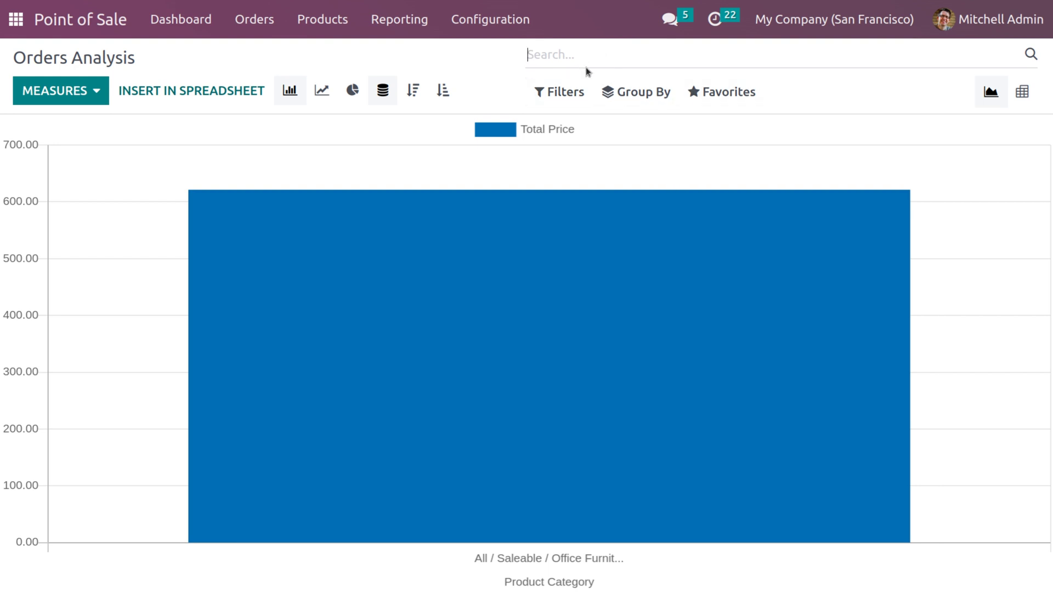
Browse the filters, including Order Date and Add Custom Filter, then bring up the Group By options.
{"action": "left_click", "coordinate": [561, 91]}
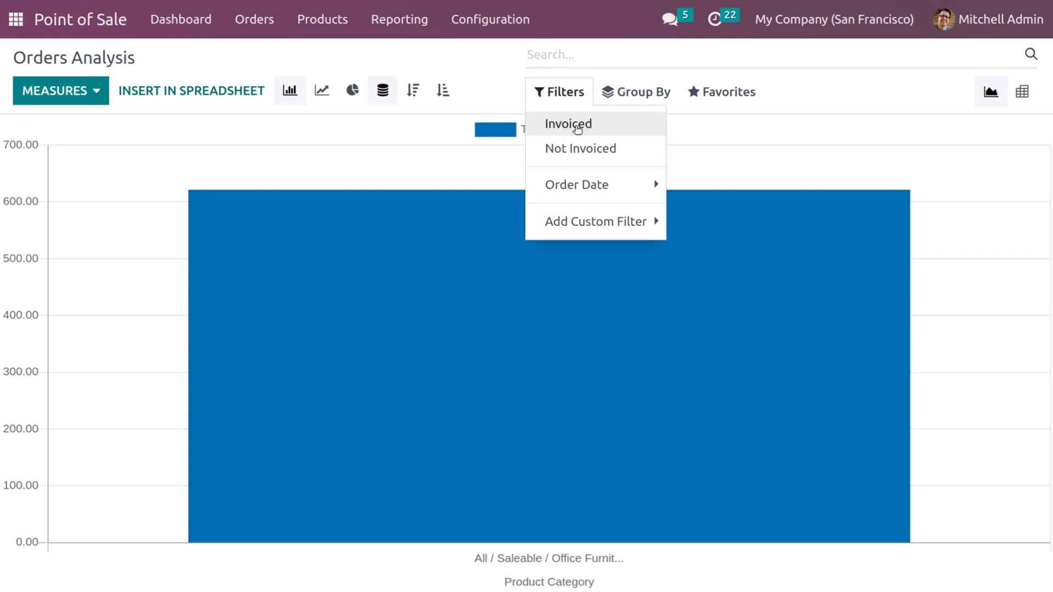
{"action": "mouse_move", "coordinate": [584, 171]}
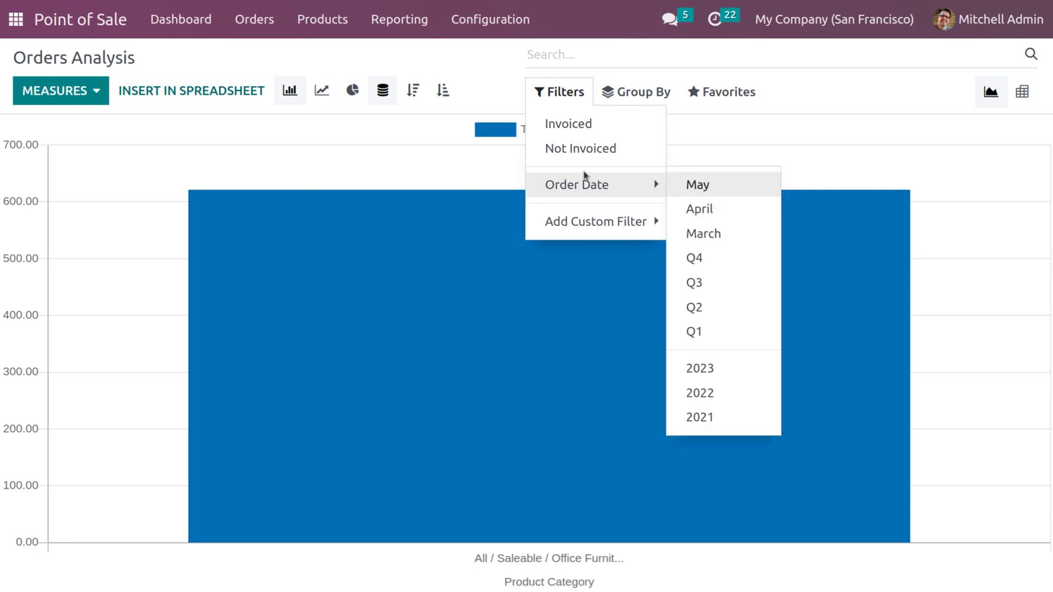
{"action": "mouse_move", "coordinate": [598, 223]}
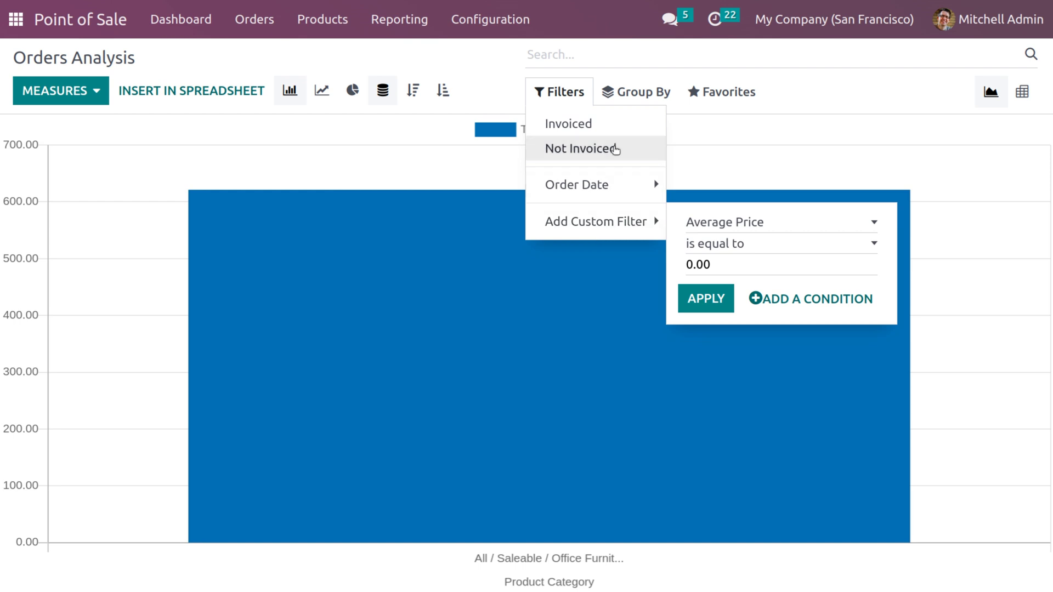
{"action": "left_click", "coordinate": [629, 91]}
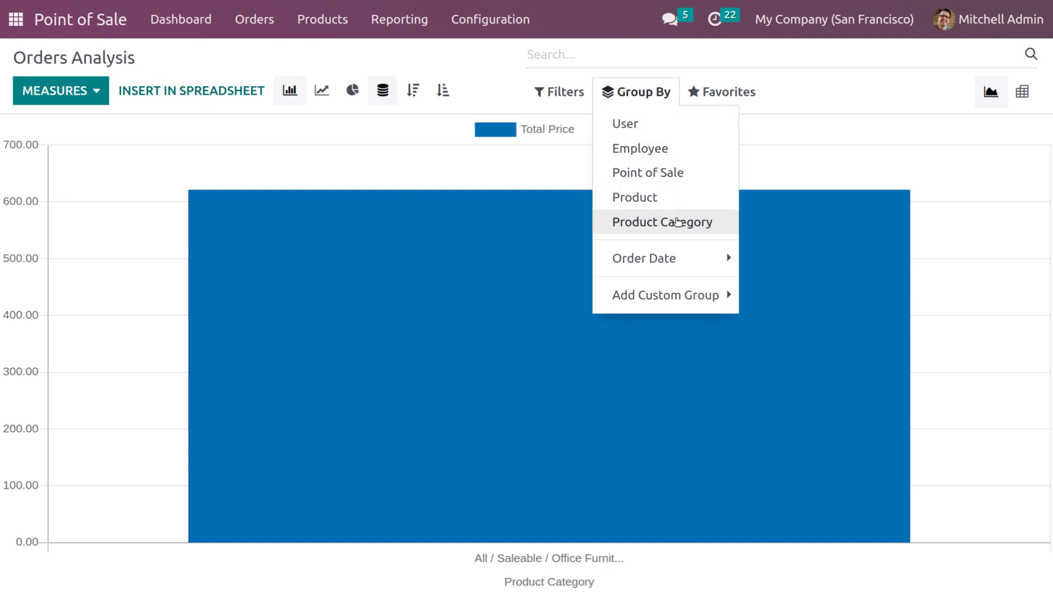
Review the grouping choices, then open Favorites to save the current search as Per session.
{"action": "mouse_move", "coordinate": [684, 258]}
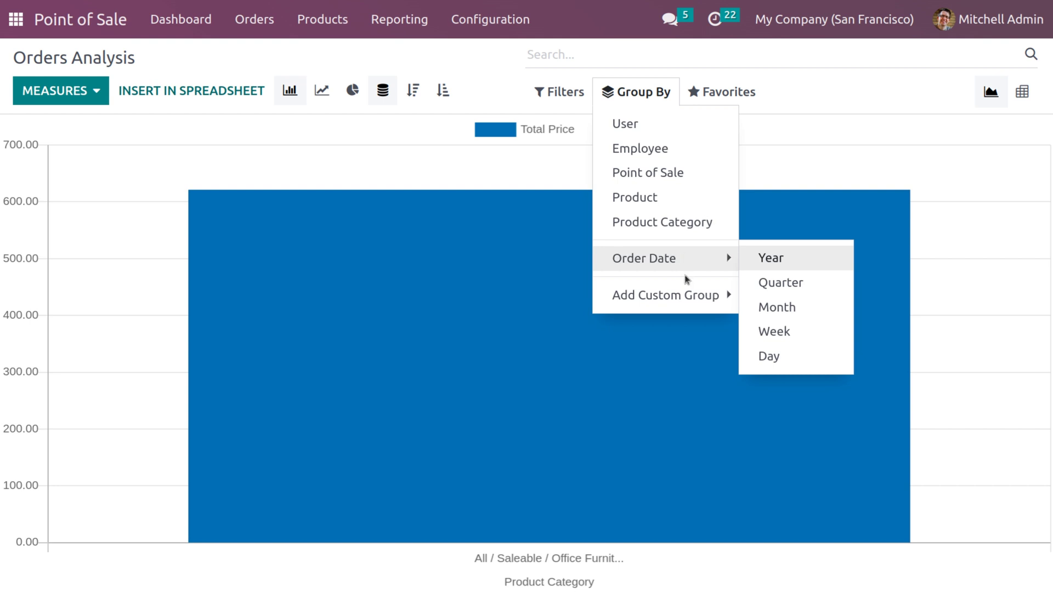
{"action": "mouse_move", "coordinate": [690, 295]}
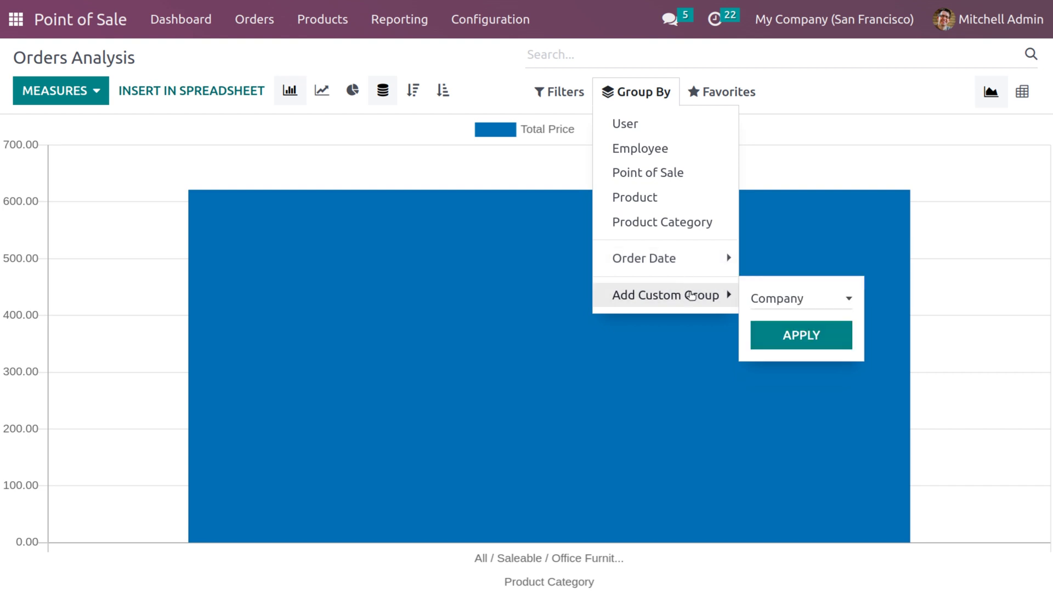
{"action": "left_click", "coordinate": [713, 93]}
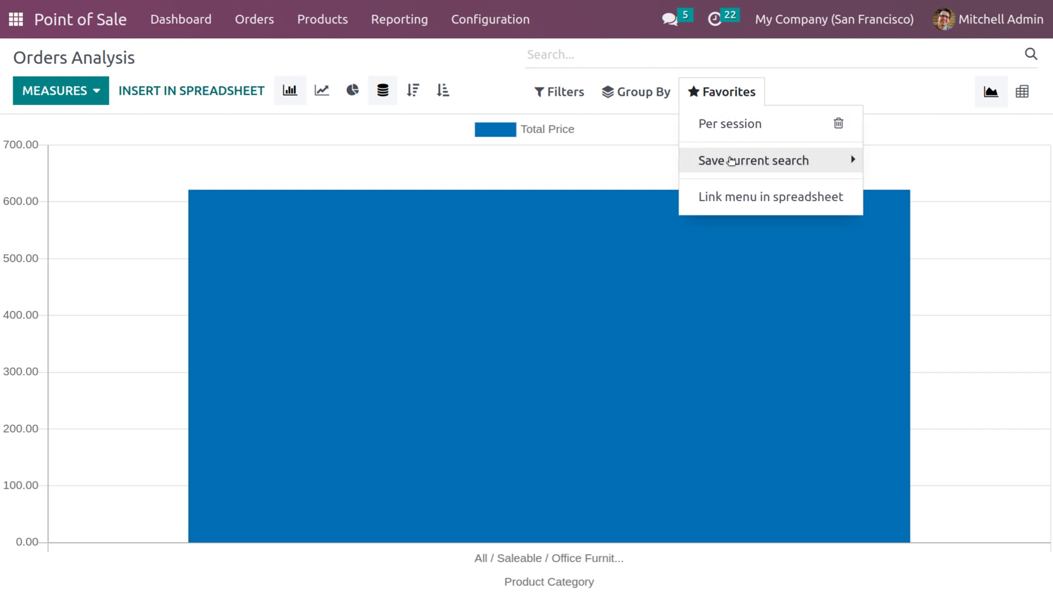
{"action": "left_click", "coordinate": [731, 162]}
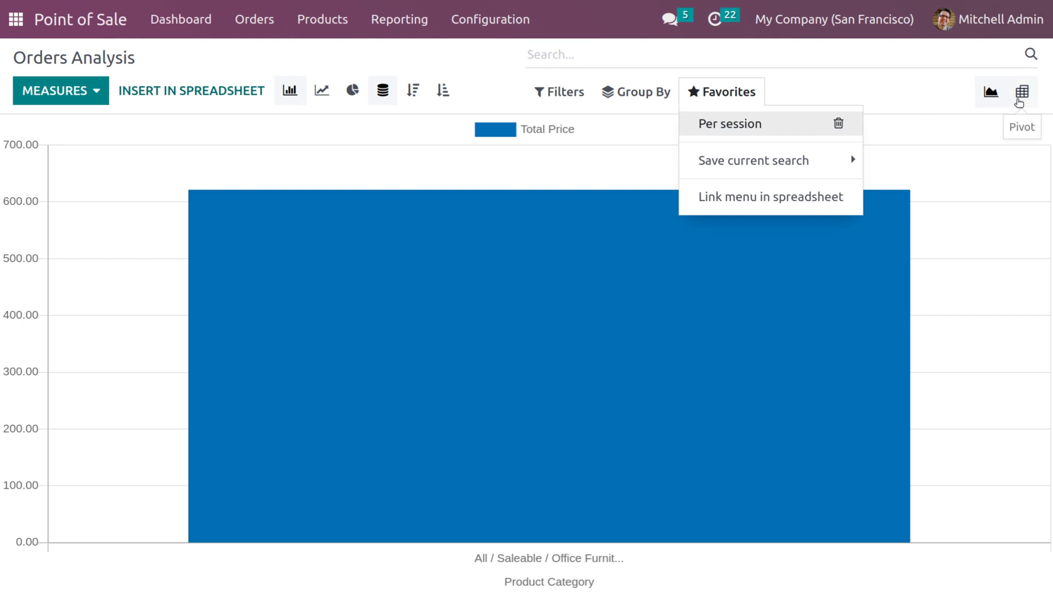
Switch to the pivot table and flip its axes twice, keeping categories as rows and April 2023 as columns.
{"action": "left_click", "coordinate": [1014, 100]}
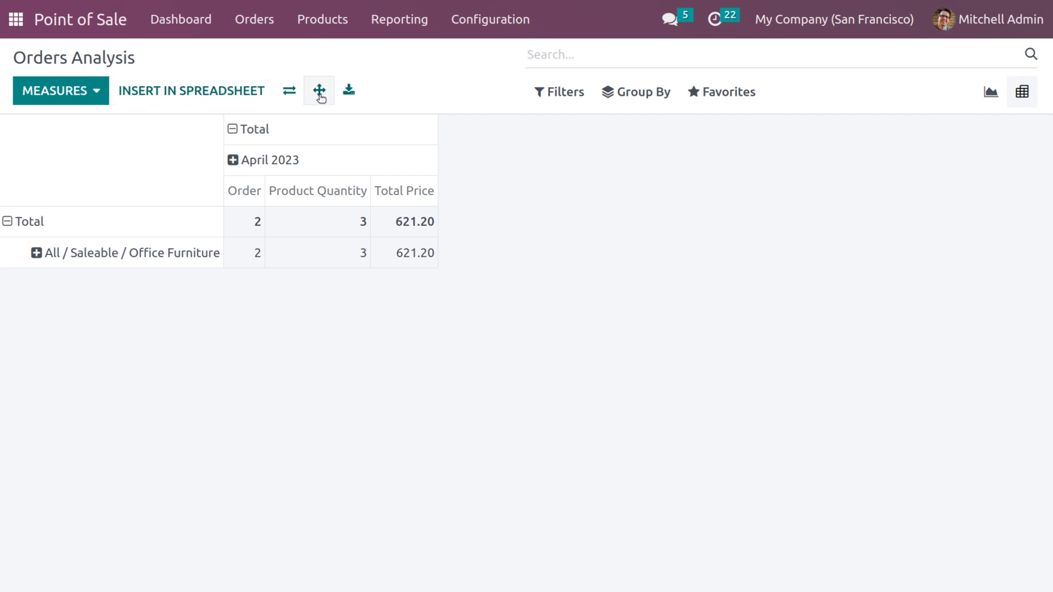
{"action": "left_click", "coordinate": [287, 96]}
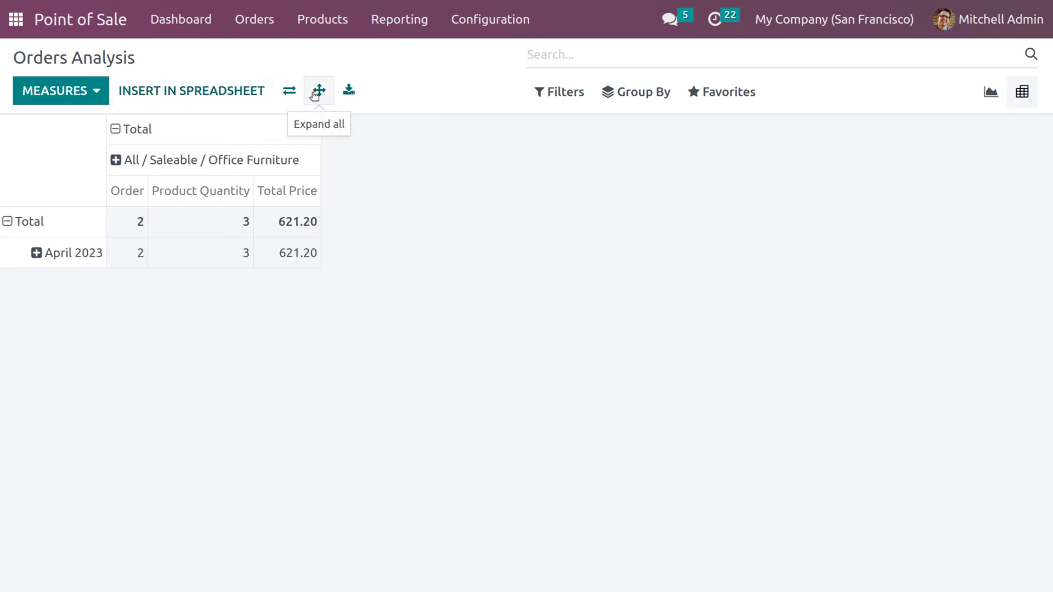
{"action": "left_click", "coordinate": [289, 93]}
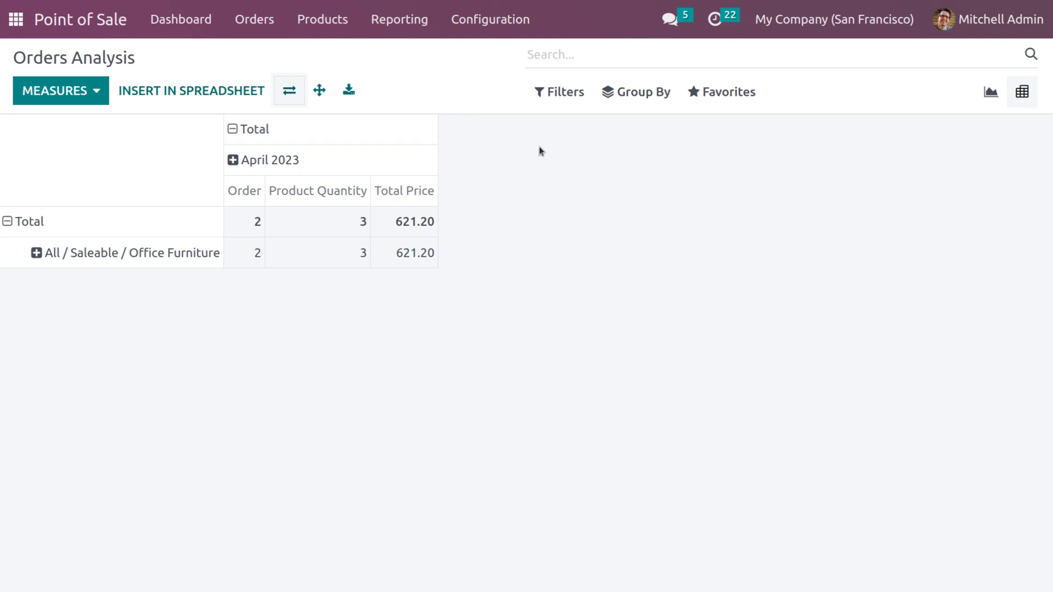
Review Filters, Group By and Favorites, then collapse the Total row and reopen its grouping menu.
{"action": "left_click", "coordinate": [546, 102]}
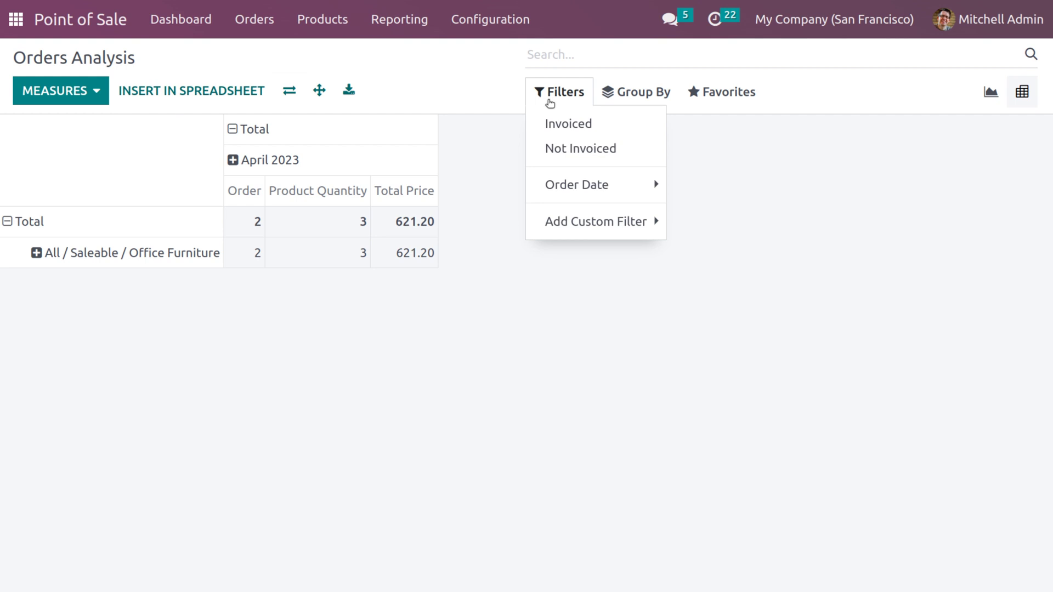
{"action": "left_click", "coordinate": [626, 104]}
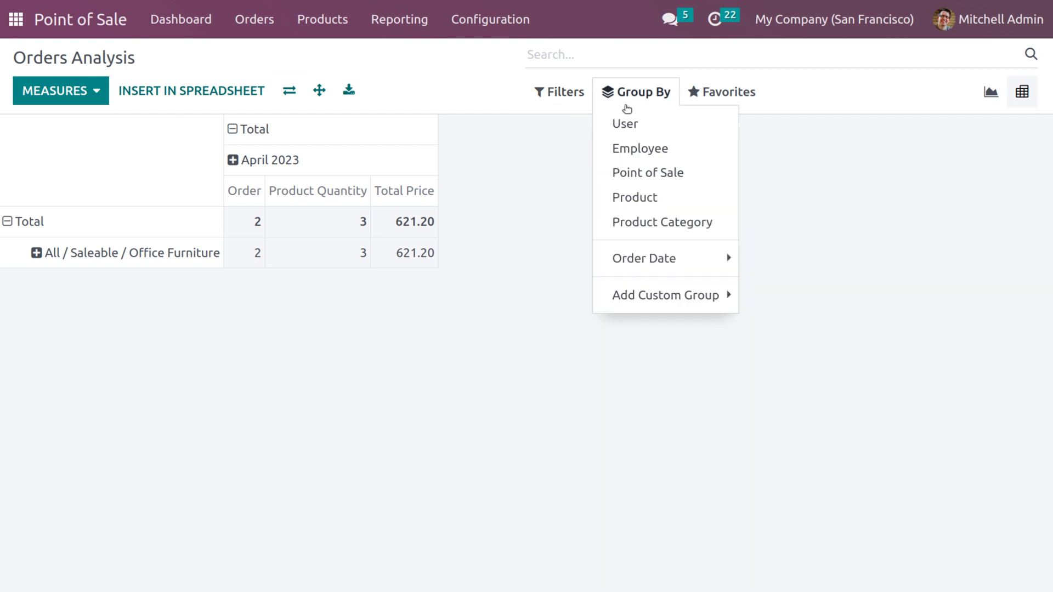
{"action": "mouse_move", "coordinate": [713, 105]}
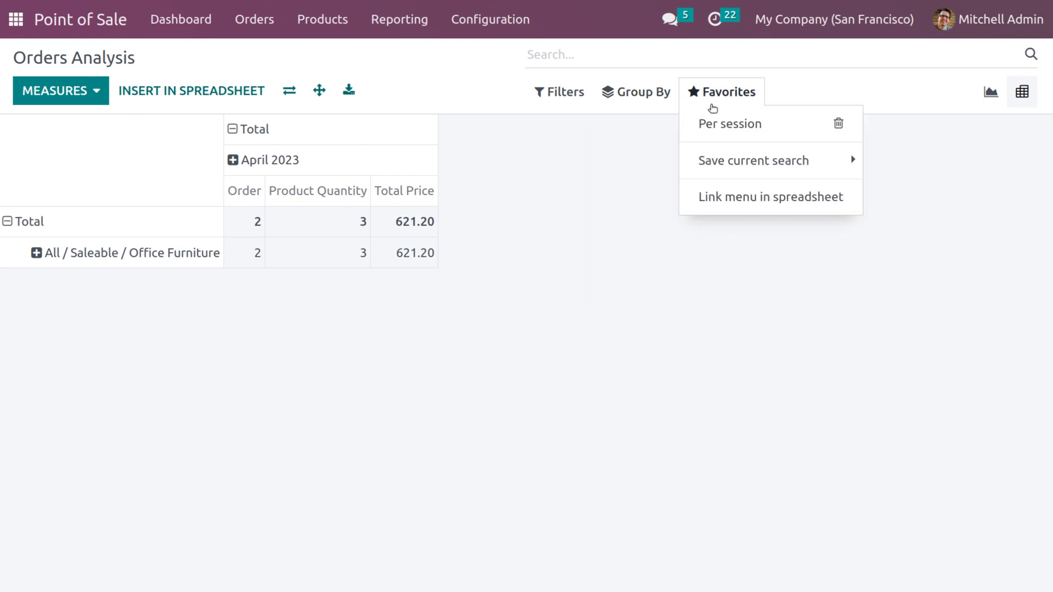
{"action": "left_click", "coordinate": [7, 222]}
{"action": "left_click", "coordinate": [7, 223]}
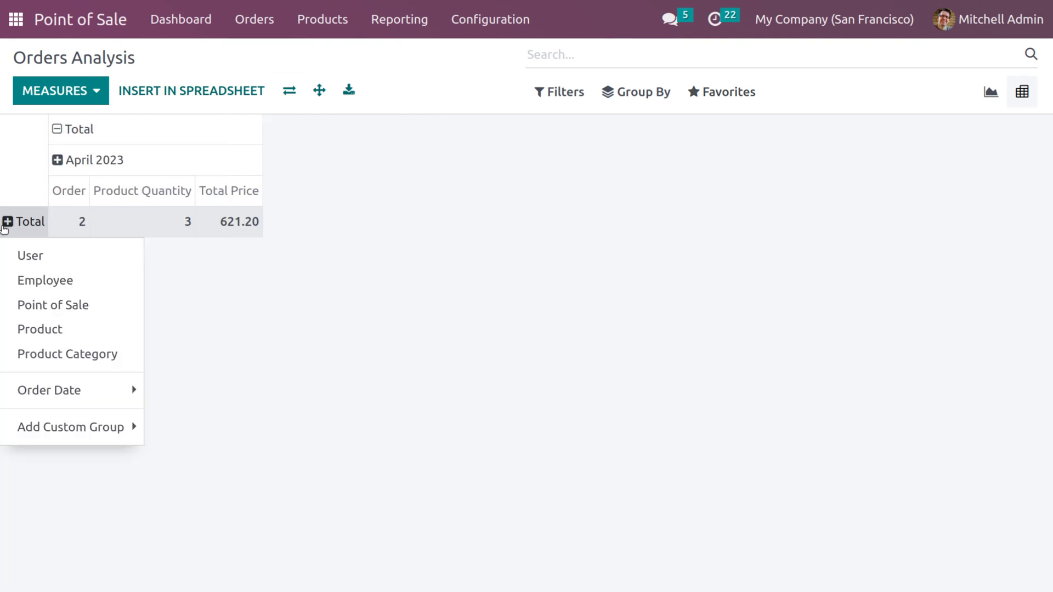
Group the Total row by Product Category, then regroup it by user split by point of sale.
{"action": "left_click", "coordinate": [57, 357]}
{"action": "left_click", "coordinate": [8, 221]}
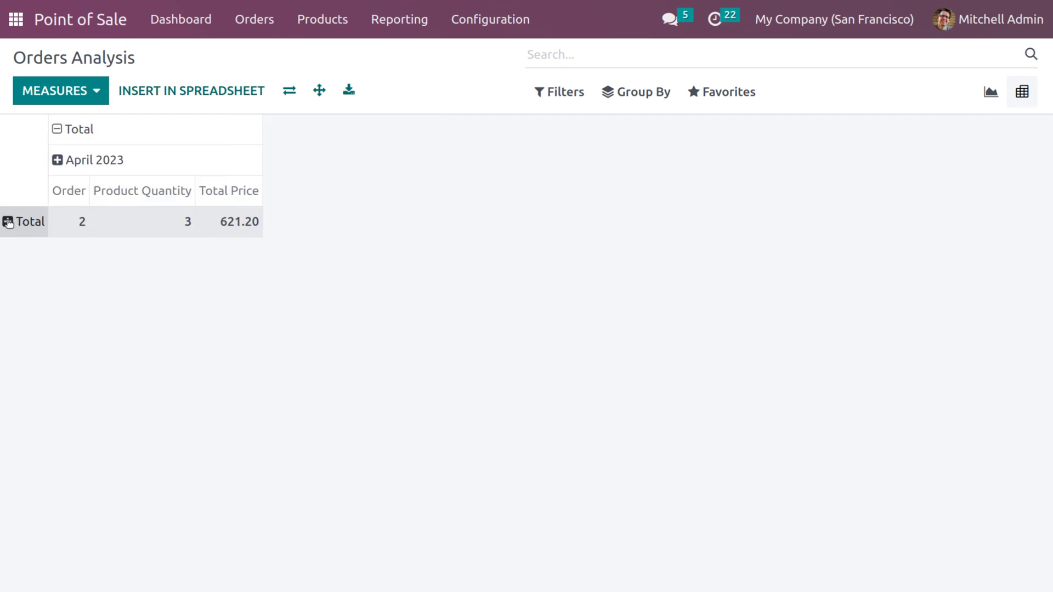
{"action": "left_click", "coordinate": [8, 221]}
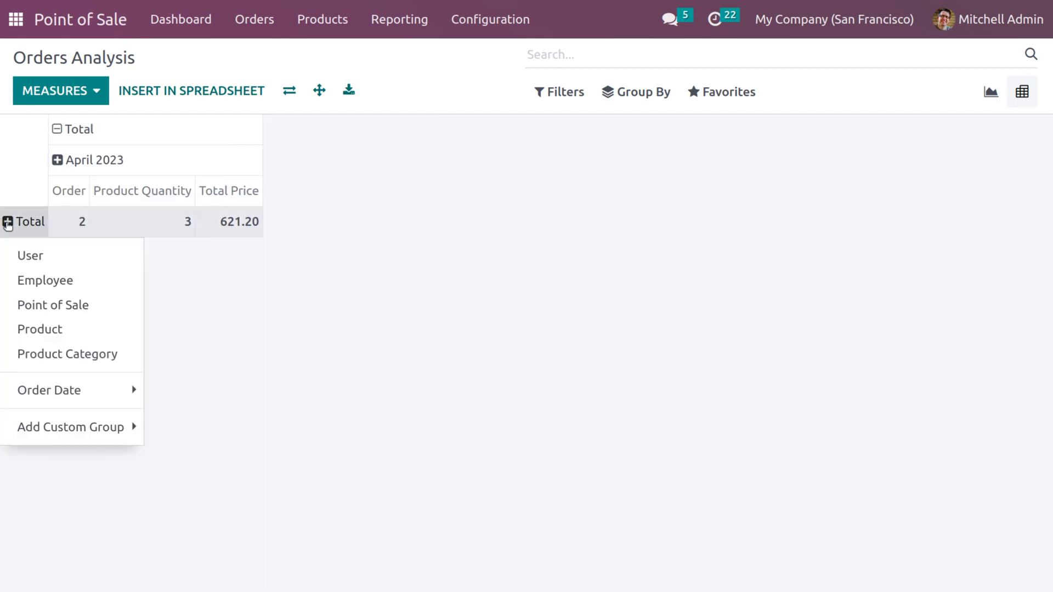
{"action": "left_click", "coordinate": [19, 257]}
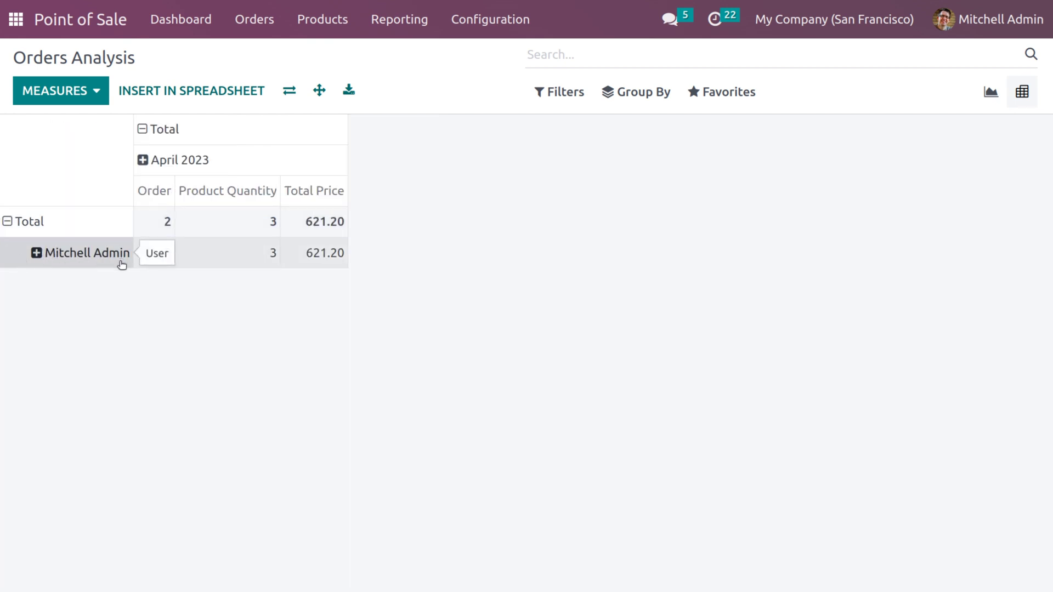
{"action": "left_click", "coordinate": [36, 254]}
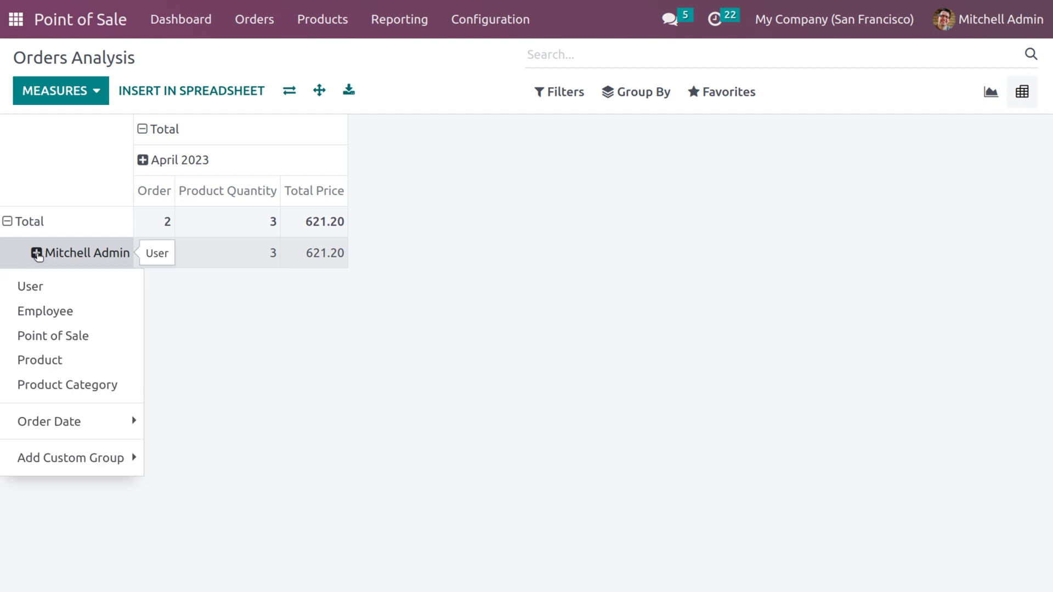
{"action": "left_click", "coordinate": [49, 338]}
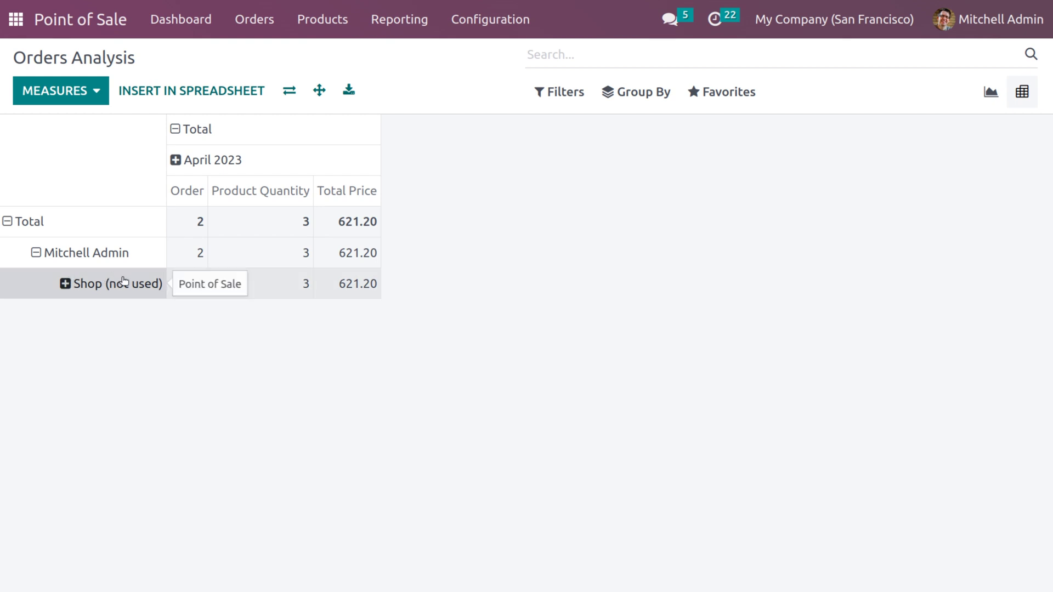
Split the Shop row by product and break Acoustic Bloc Screens down by product category.
{"action": "left_click", "coordinate": [65, 284]}
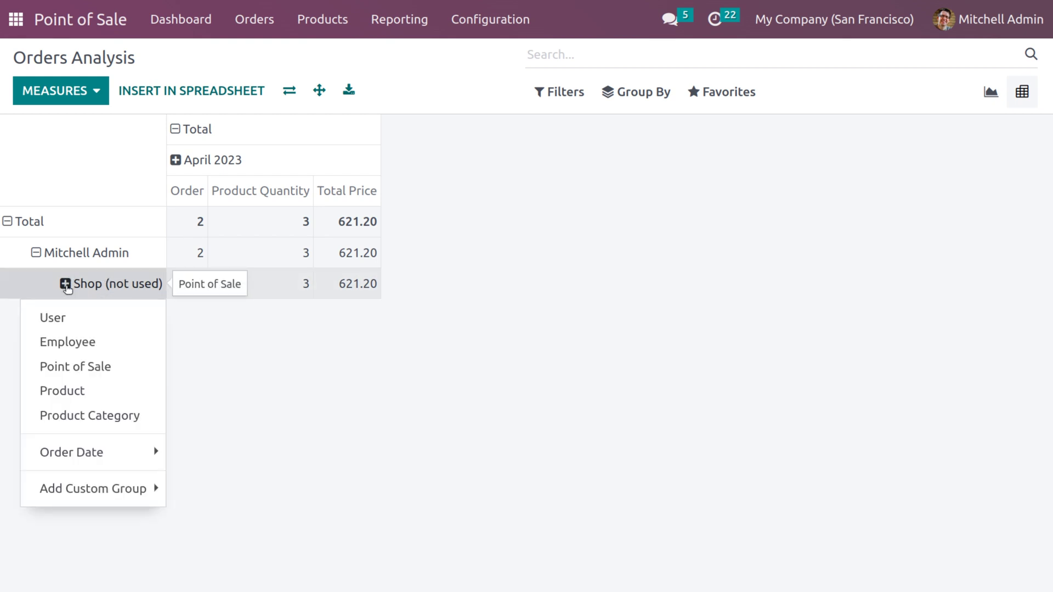
{"action": "left_click", "coordinate": [82, 392]}
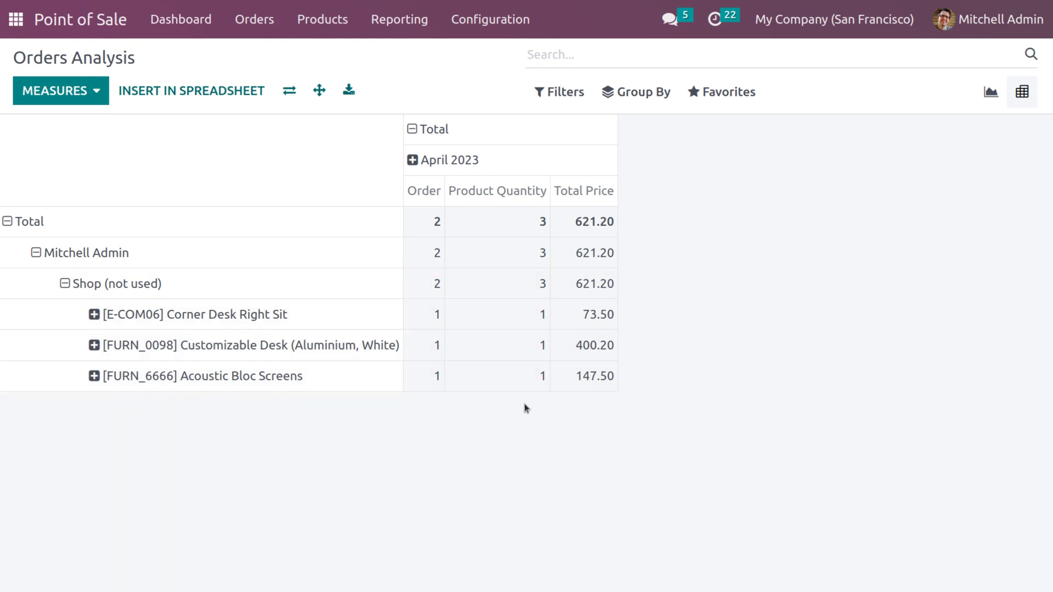
{"action": "left_click", "coordinate": [95, 376]}
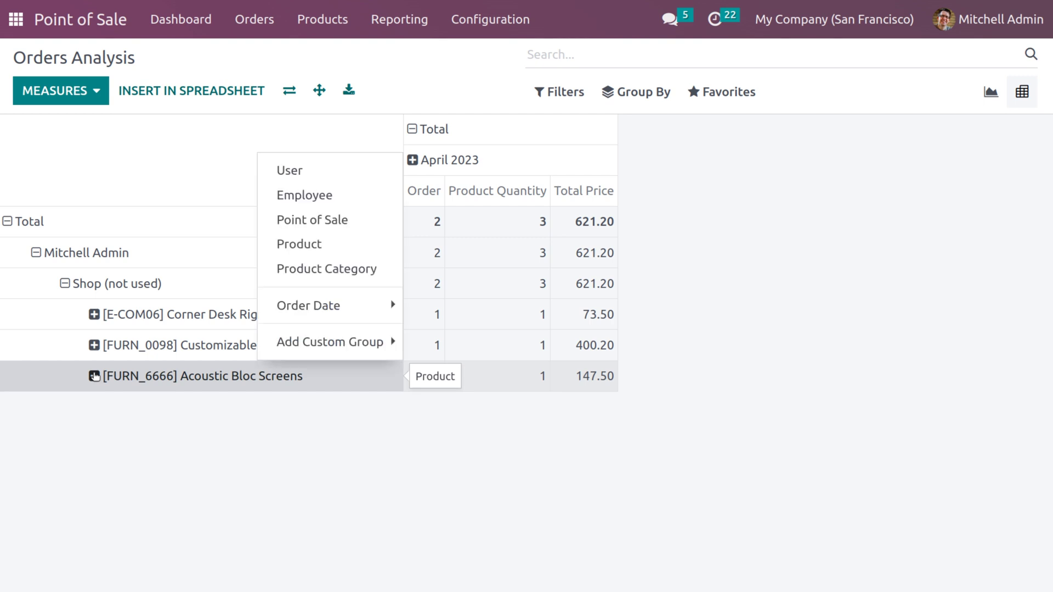
{"action": "left_click", "coordinate": [305, 315]}
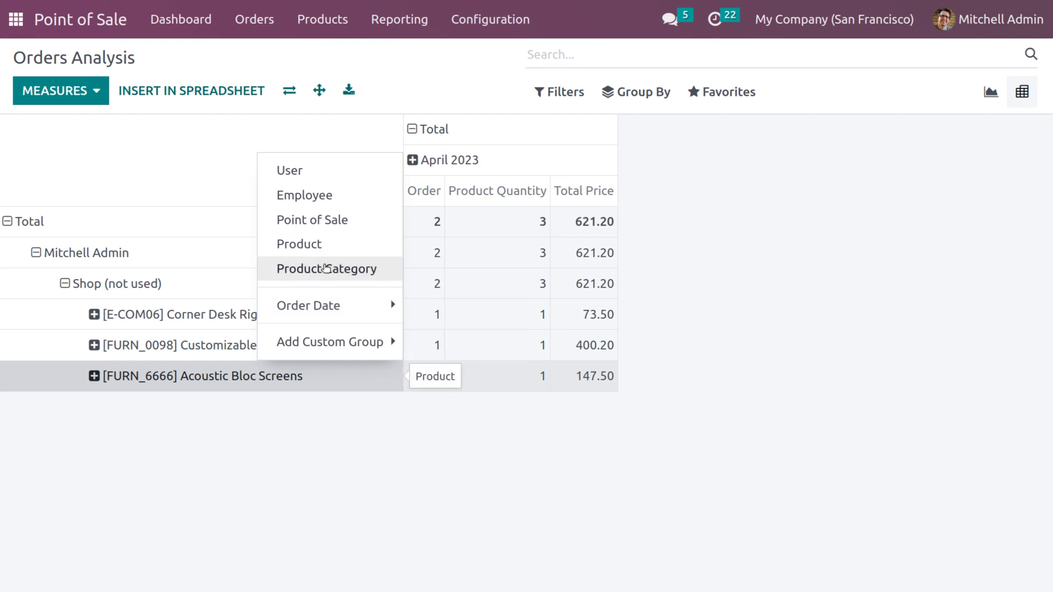
{"action": "left_click", "coordinate": [326, 268]}
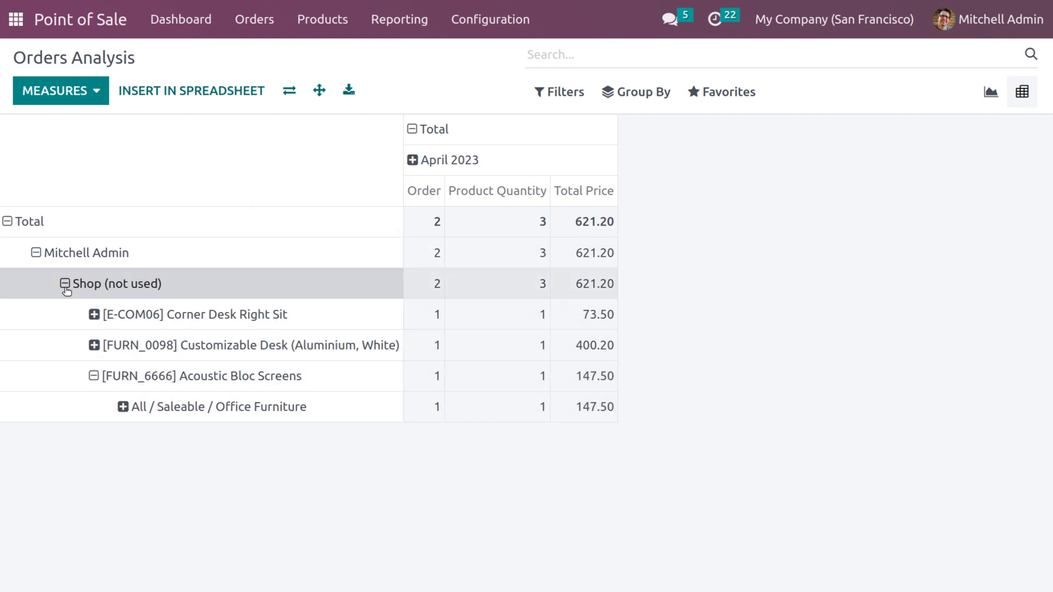
{"action": "left_click", "coordinate": [123, 408]}
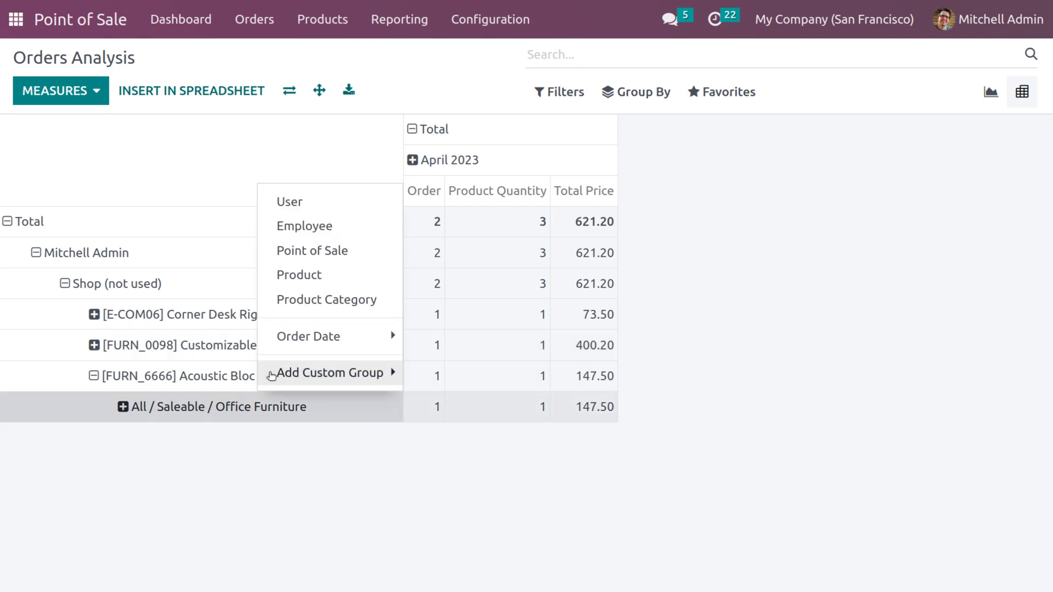
{"action": "mouse_move", "coordinate": [349, 341]}
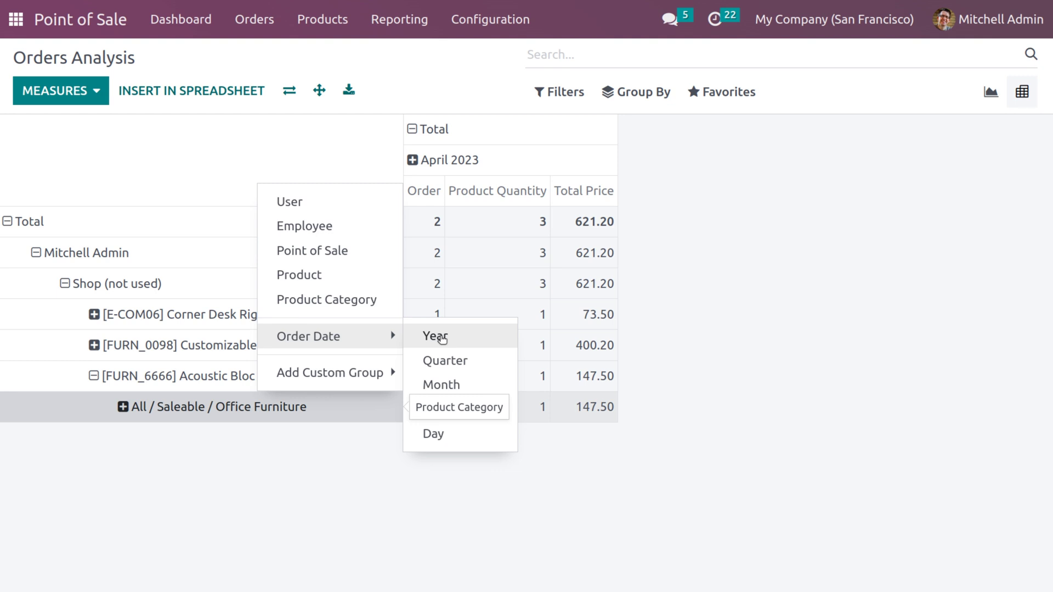
Drill the Office Furniture row down by order day, then 21 Apr 2023 by week, then W16 2023 by month.
{"action": "left_click", "coordinate": [440, 435]}
{"action": "left_click", "coordinate": [169, 438]}
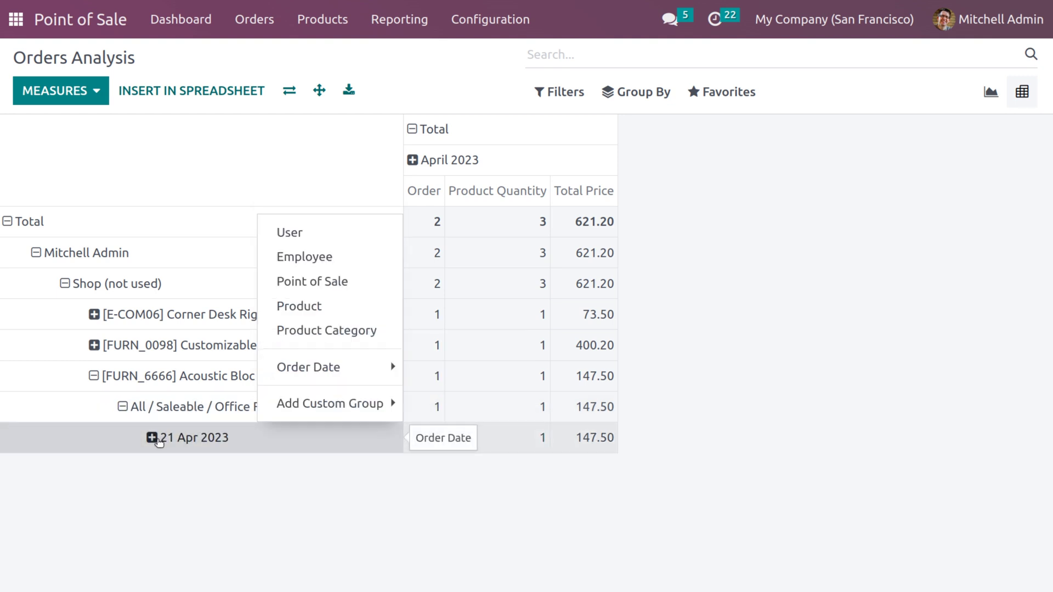
{"action": "mouse_move", "coordinate": [358, 363]}
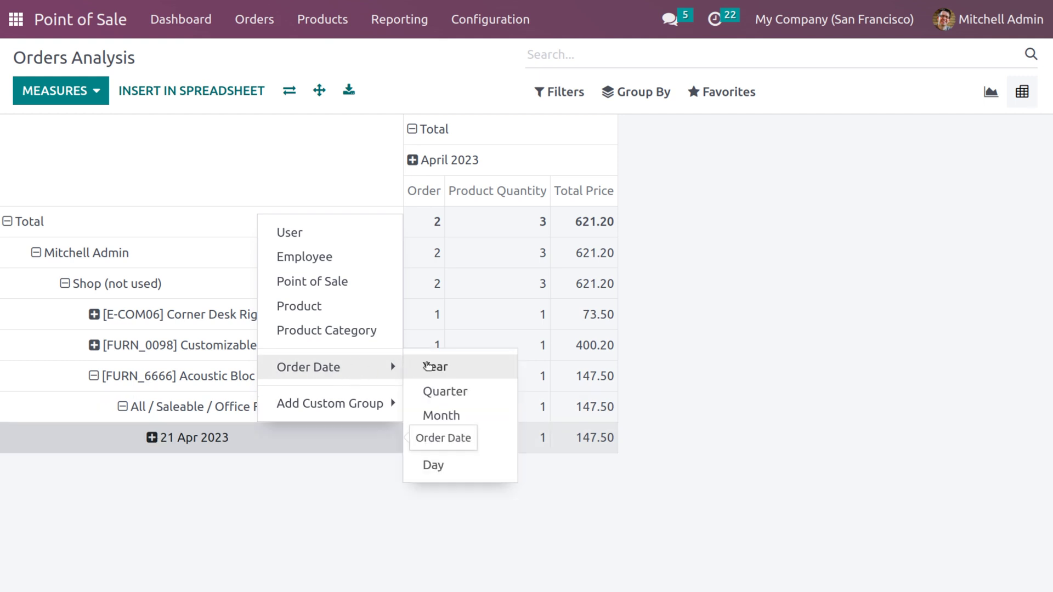
{"action": "left_click", "coordinate": [445, 438]}
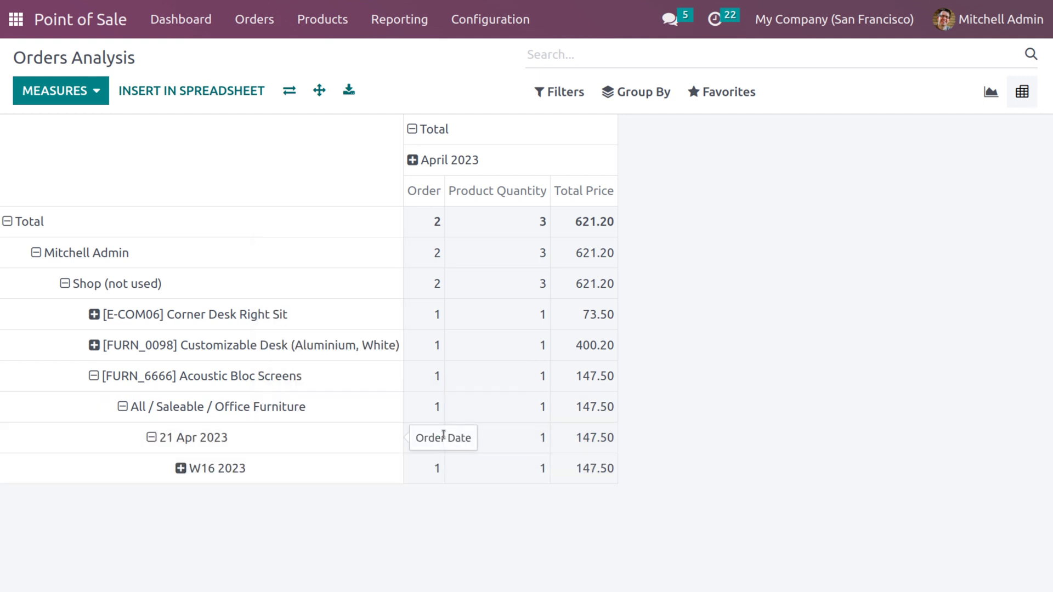
{"action": "left_click", "coordinate": [180, 468]}
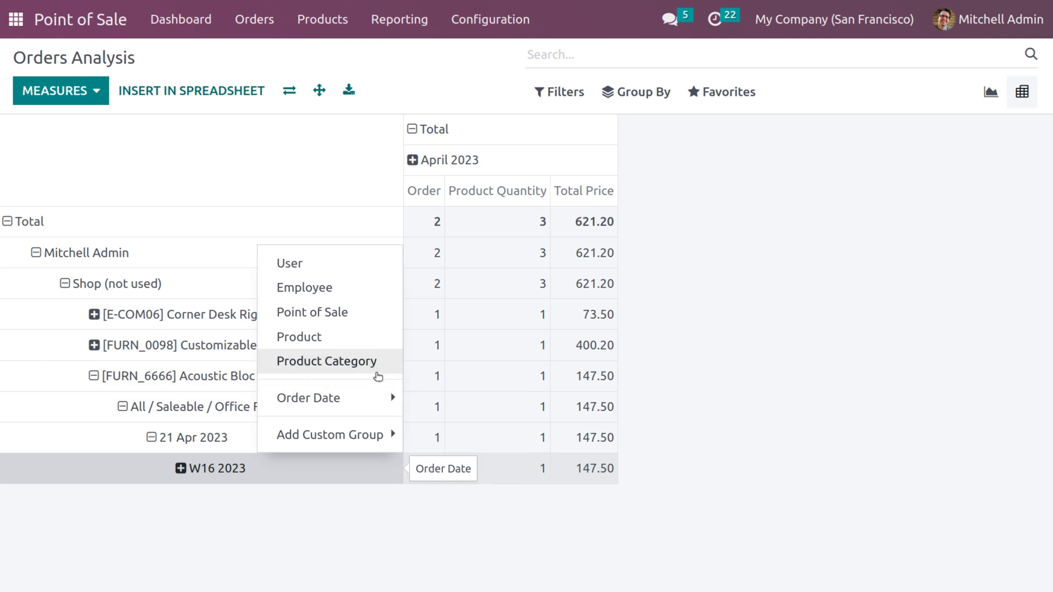
{"action": "mouse_move", "coordinate": [388, 403]}
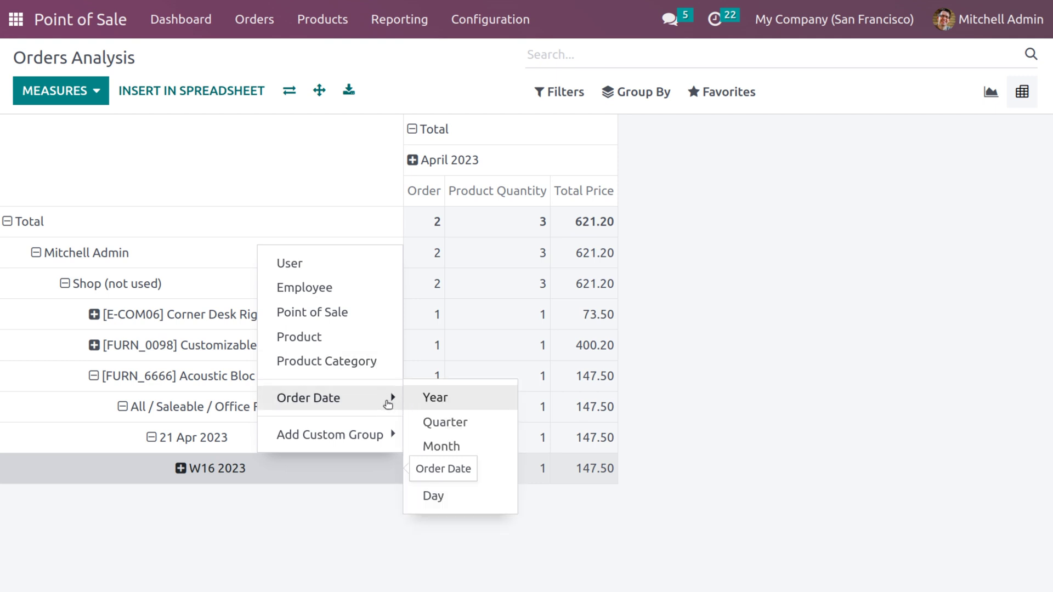
{"action": "left_click", "coordinate": [452, 445]}
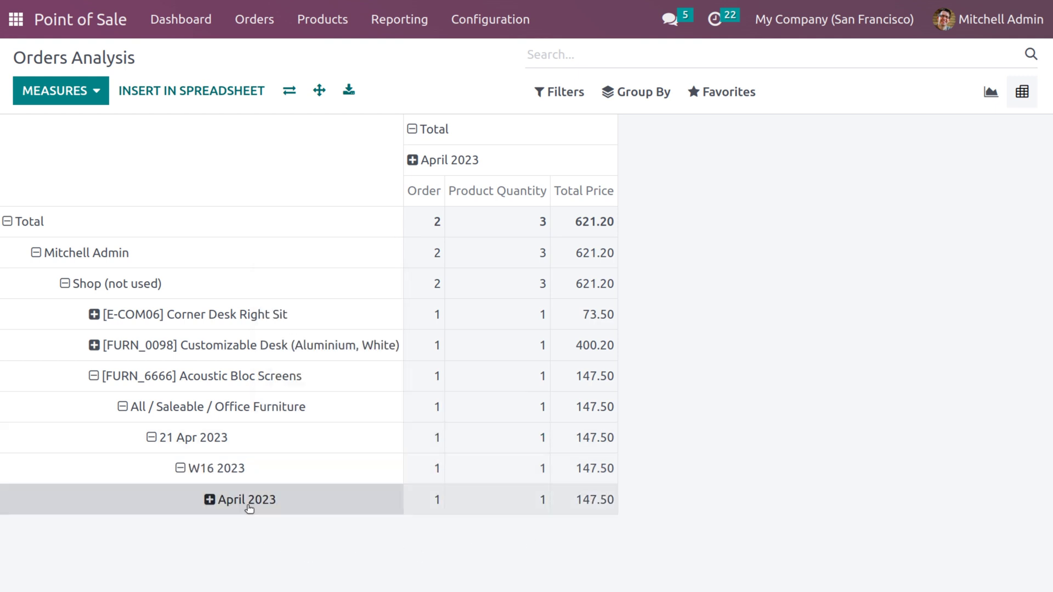
Break April 2023 down by quarter and Q2 2023 by year, then expand the new 2023 row.
{"action": "left_click", "coordinate": [210, 500]}
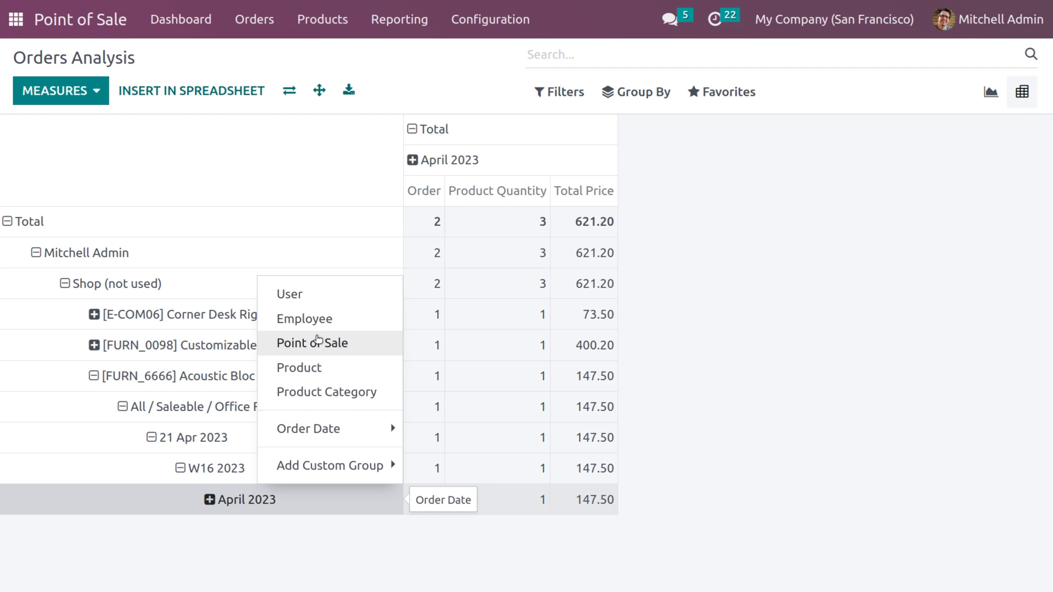
{"action": "mouse_move", "coordinate": [318, 429]}
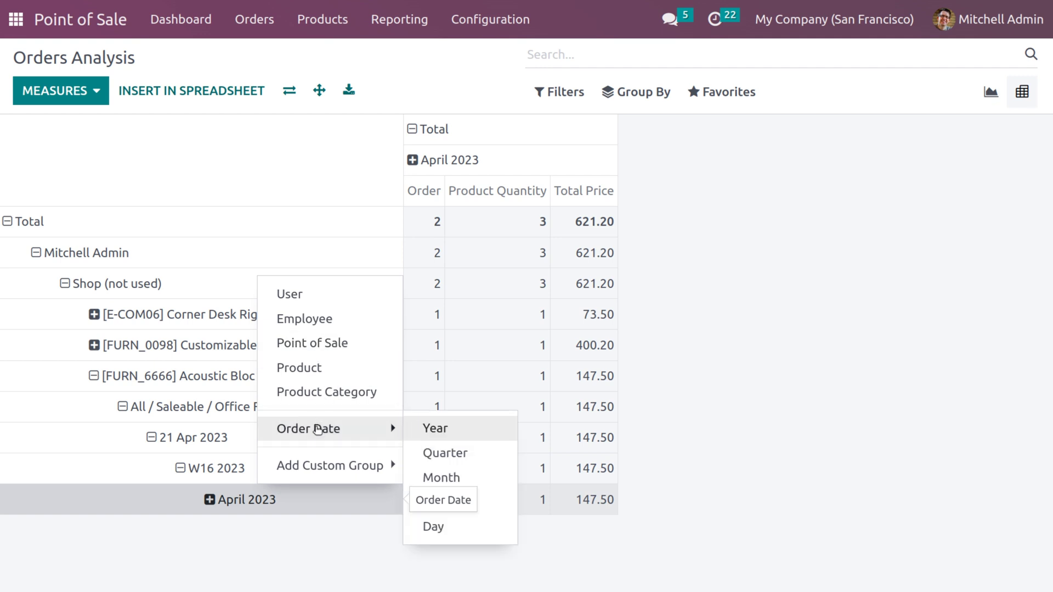
{"action": "left_click", "coordinate": [436, 453]}
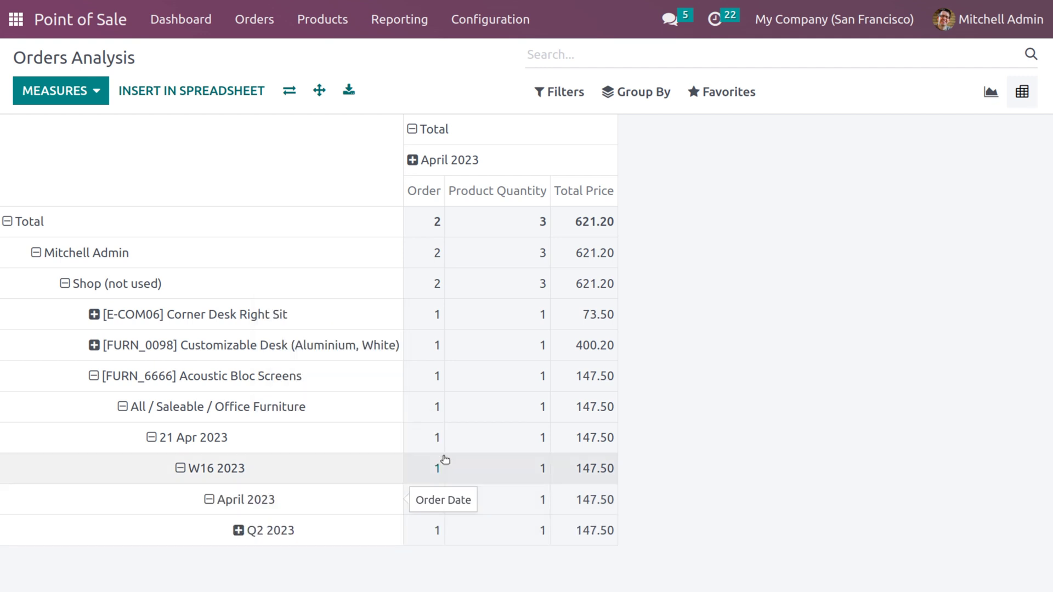
{"action": "left_click", "coordinate": [238, 530]}
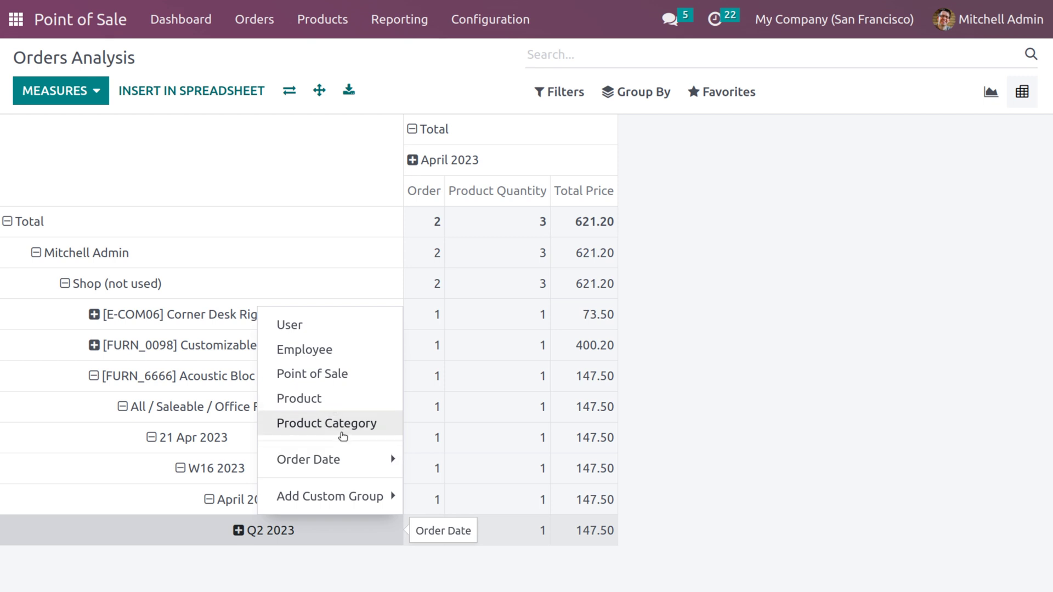
{"action": "mouse_move", "coordinate": [348, 458]}
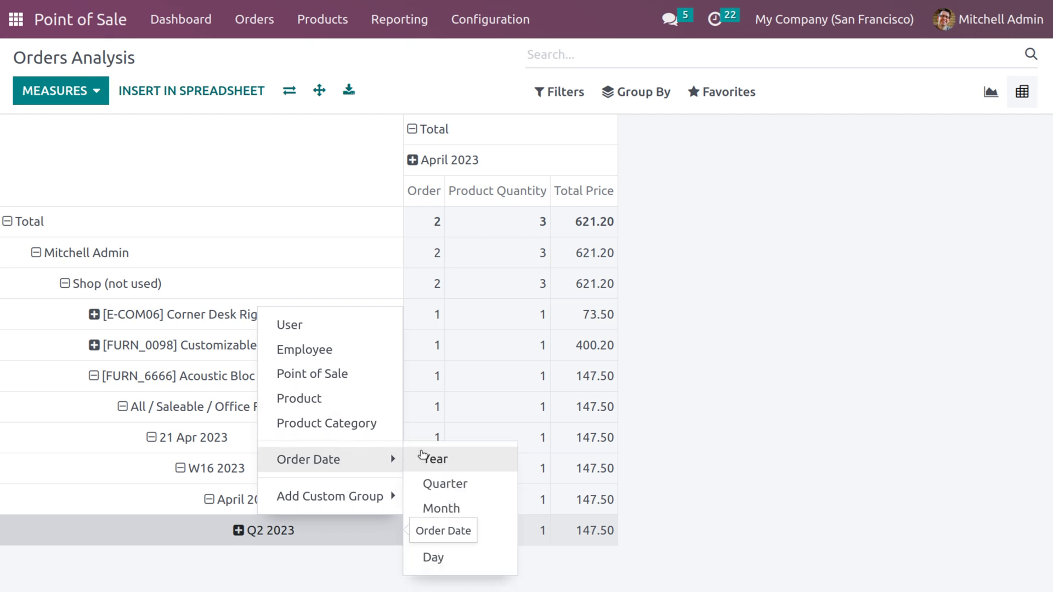
{"action": "left_click", "coordinate": [453, 461]}
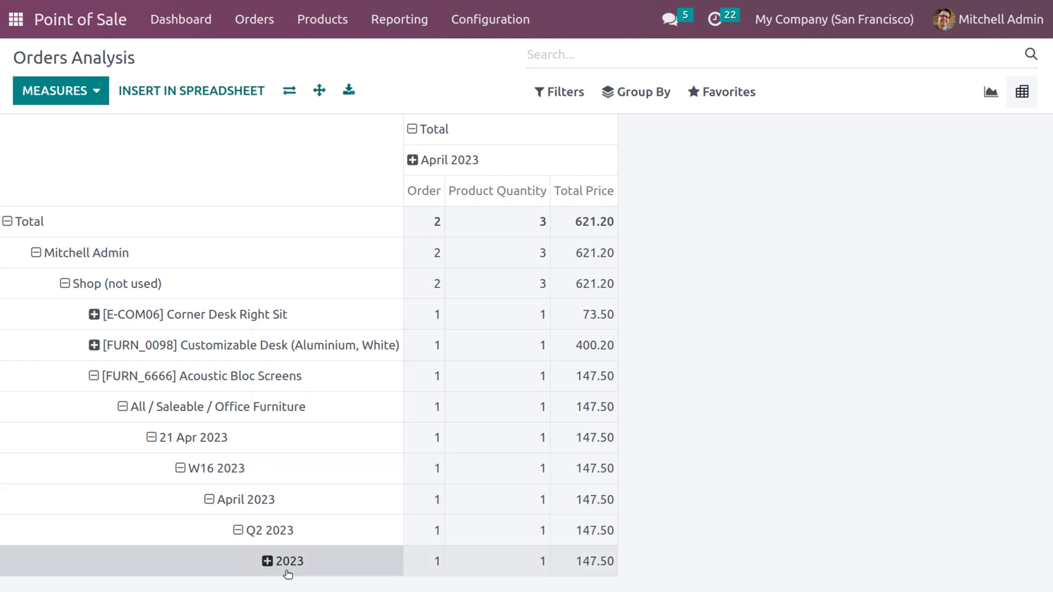
{"action": "left_click", "coordinate": [268, 561]}
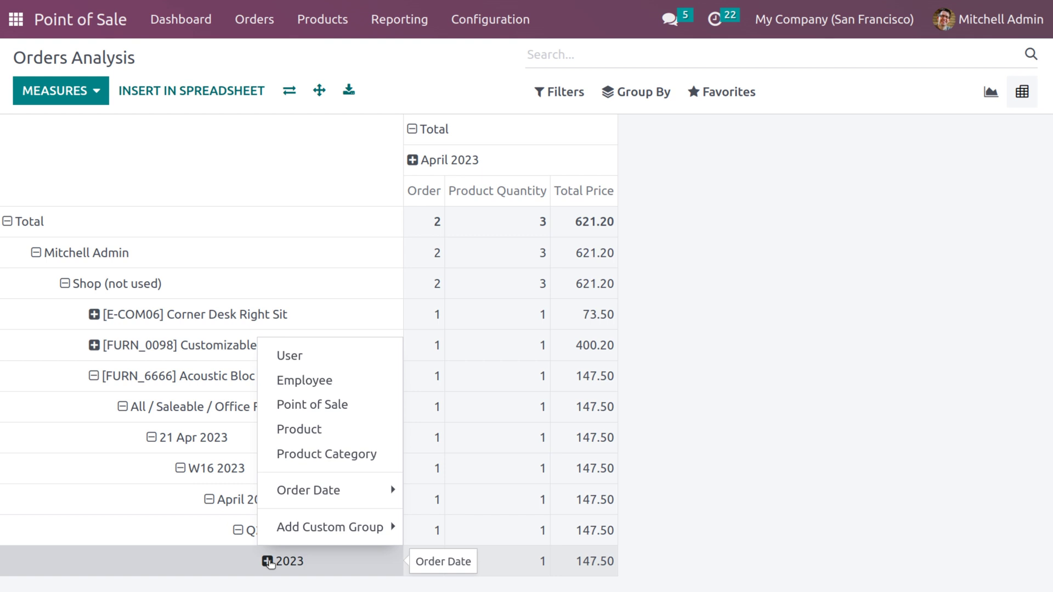
Split Corner Desk Right Sit by product category, then the Office Furniture row by order day.
{"action": "left_click", "coordinate": [93, 314]}
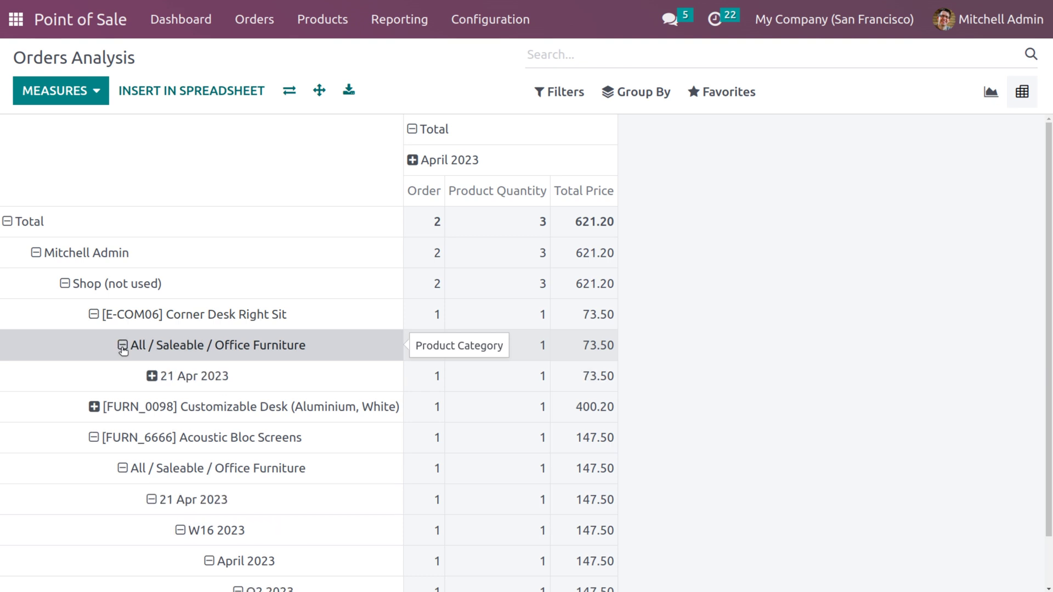
{"action": "left_click", "coordinate": [123, 347]}
Print the Sales Details PDF report from Reporting > Sales Details.
{"action": "left_click", "coordinate": [406, 26]}
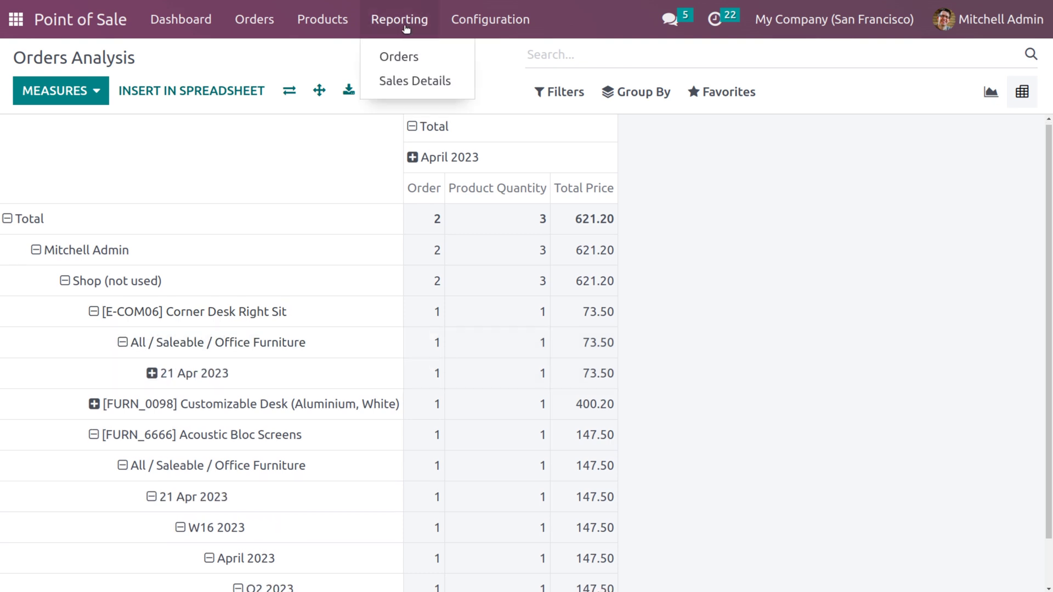
{"action": "left_click", "coordinate": [413, 88]}
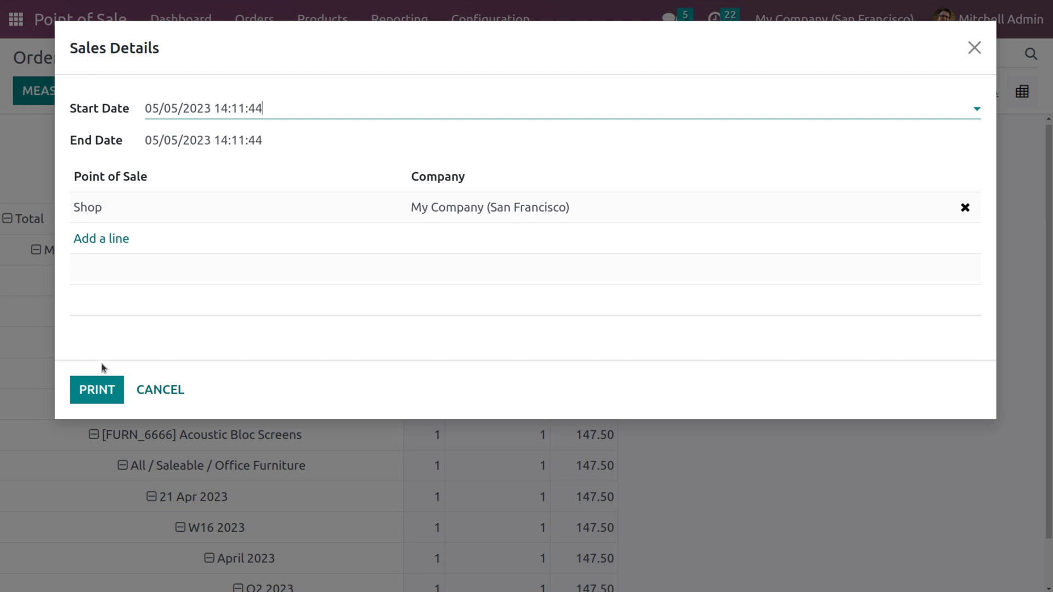
{"action": "left_click", "coordinate": [103, 395]}
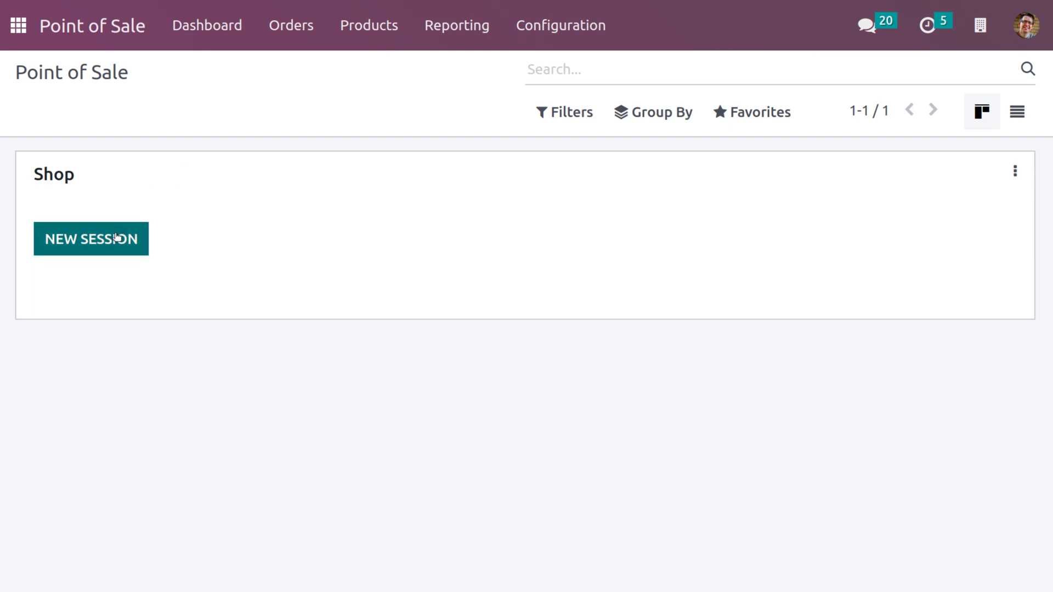
Open a new Shop session with an opening cash amount of 100.
{"action": "left_click", "coordinate": [117, 237]}
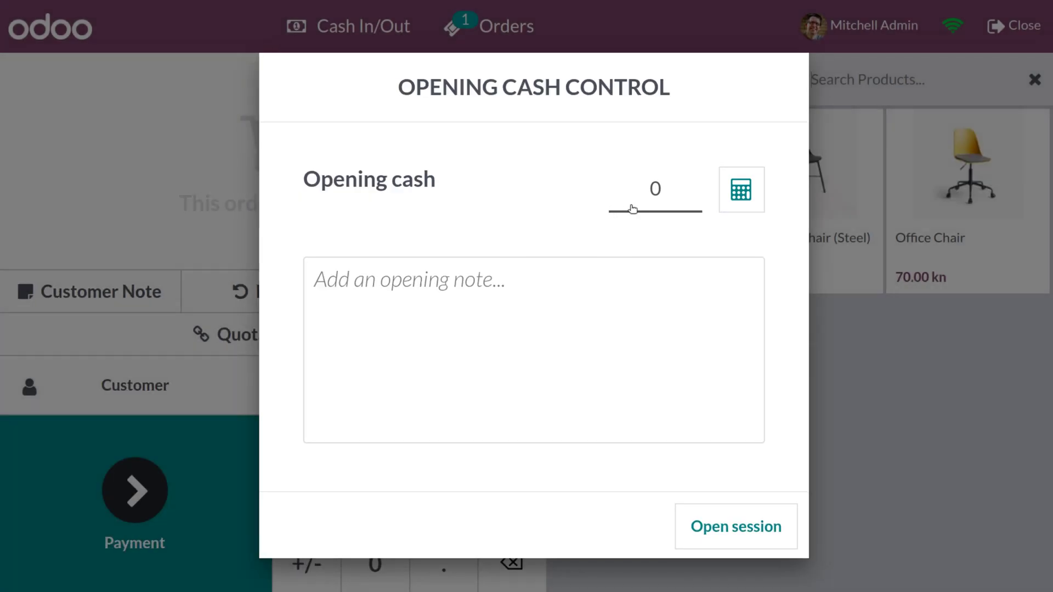
{"action": "left_click", "coordinate": [648, 206]}
{"action": "key", "text": "BackSpace"}
{"action": "type", "text": "100"}
{"action": "left_click", "coordinate": [732, 521]}
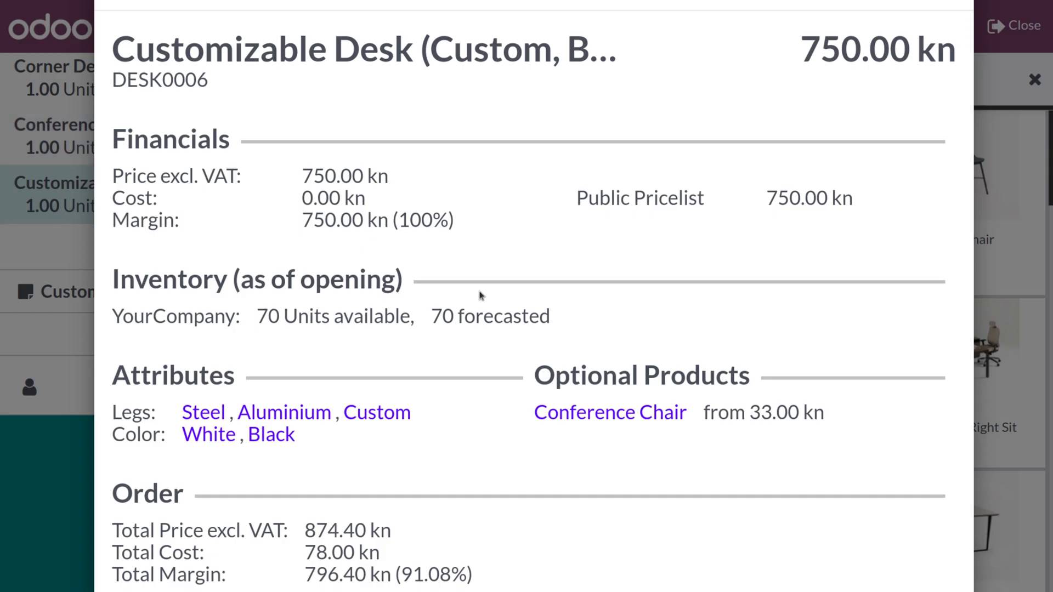
Dismiss the product information panel, set a customer on the 874.40 kn order, and proceed to payment.
{"action": "scroll", "coordinate": [482, 294], "scroll_direction": "down", "scroll_amount": 1}
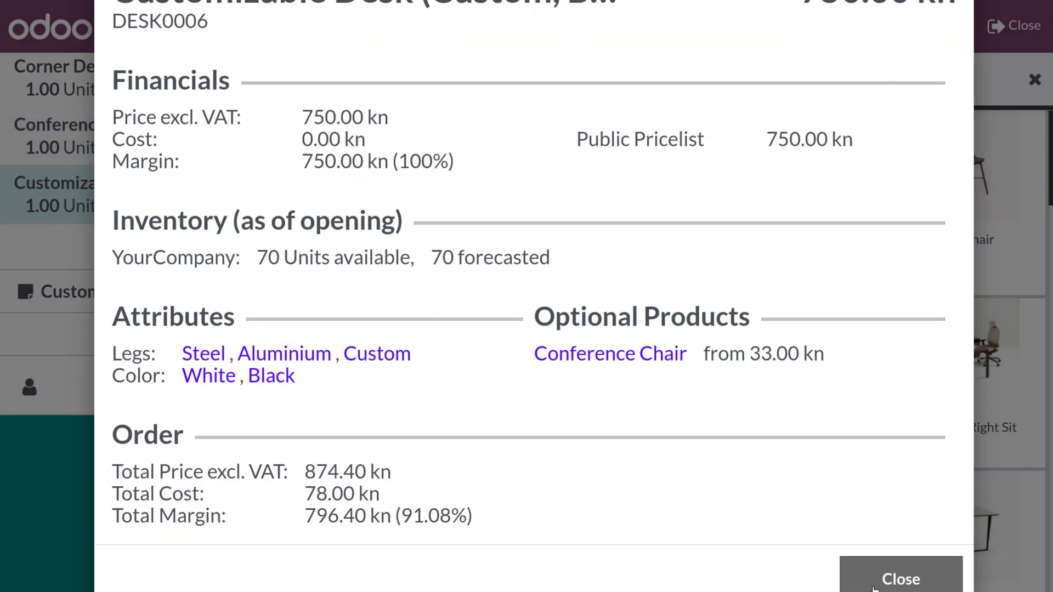
{"action": "left_click", "coordinate": [901, 579]}
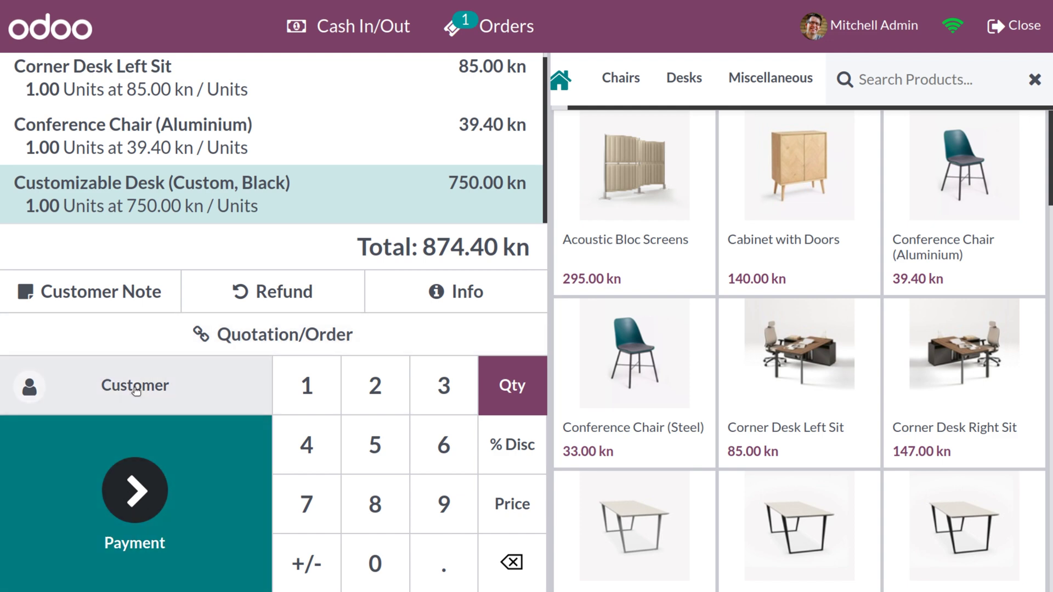
{"action": "left_click", "coordinate": [134, 388]}
{"action": "left_click", "coordinate": [171, 233]}
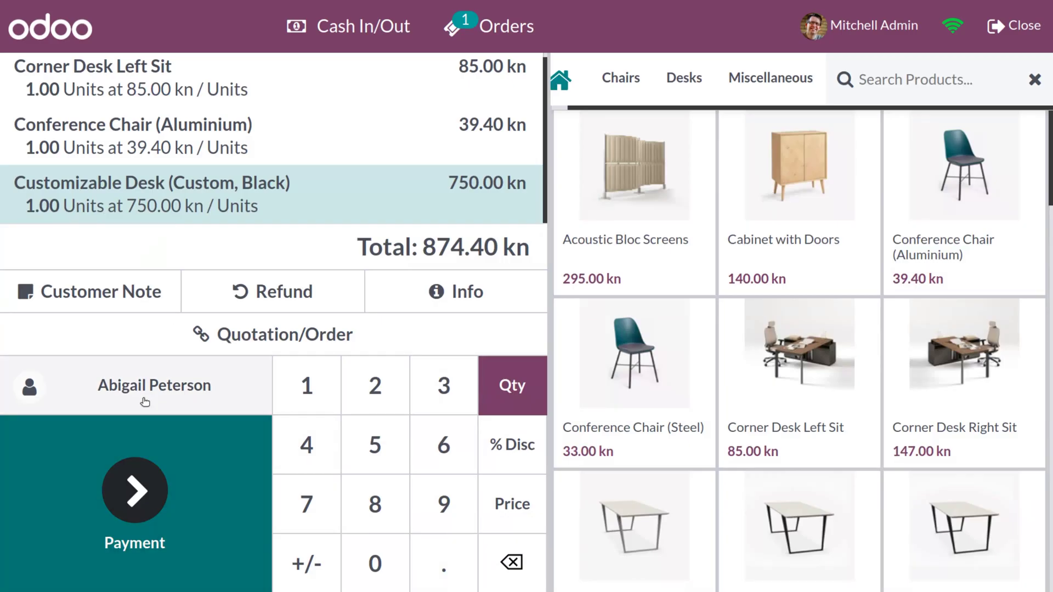
{"action": "left_click", "coordinate": [137, 490]}
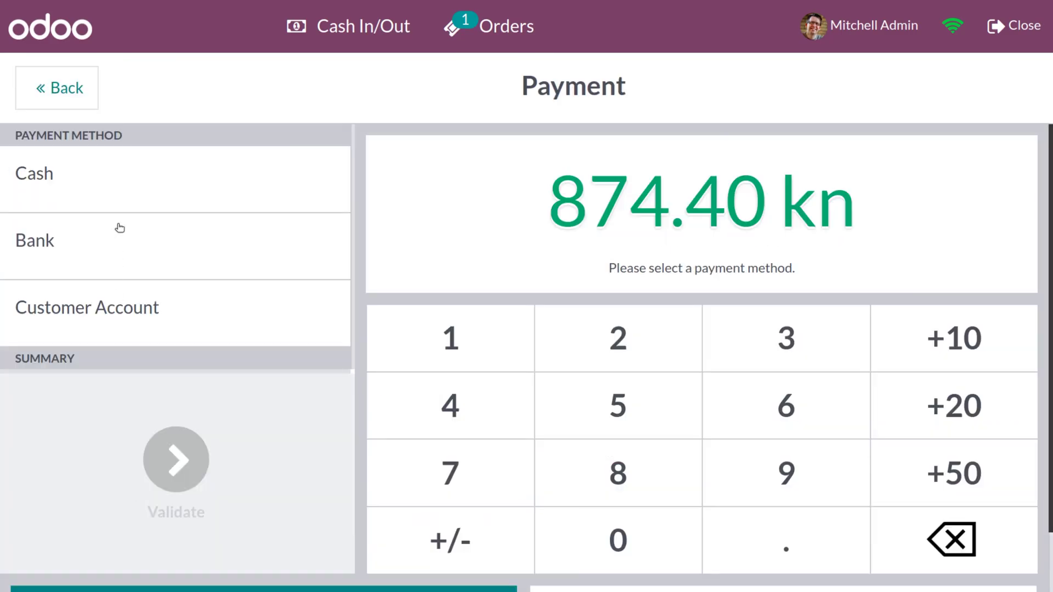
Pay the 874.40 kn order in cash, validate it, and reopen its receipt from the Orders list.
{"action": "left_click", "coordinate": [116, 206]}
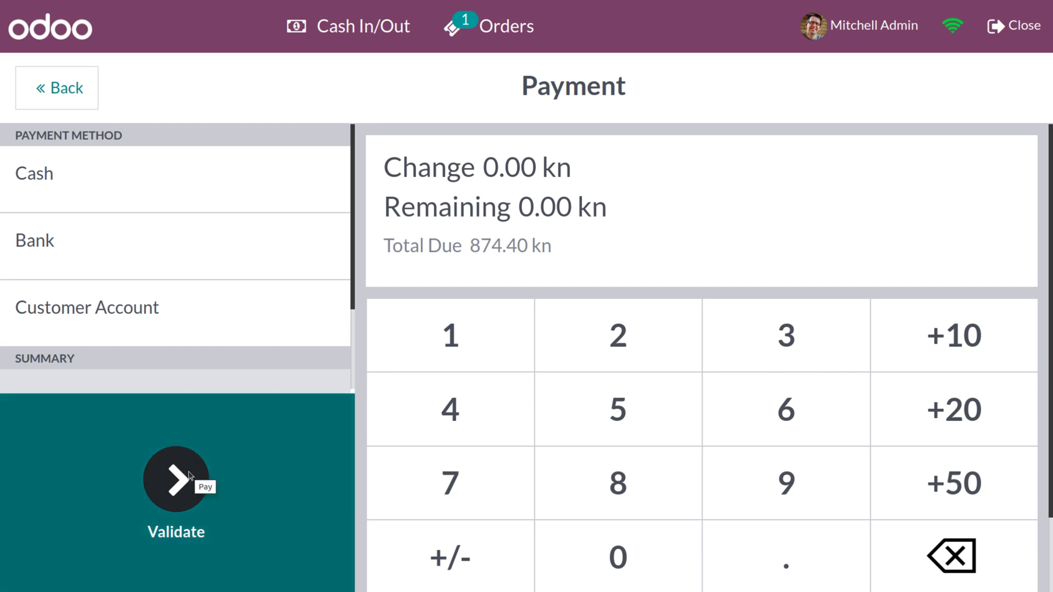
{"action": "left_click", "coordinate": [192, 473]}
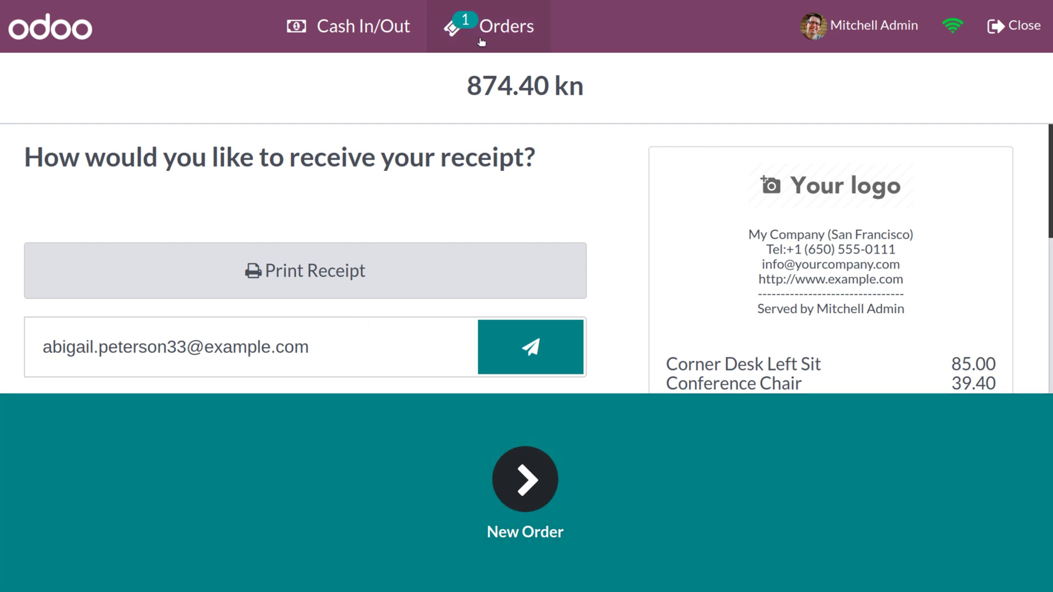
{"action": "left_click", "coordinate": [481, 42]}
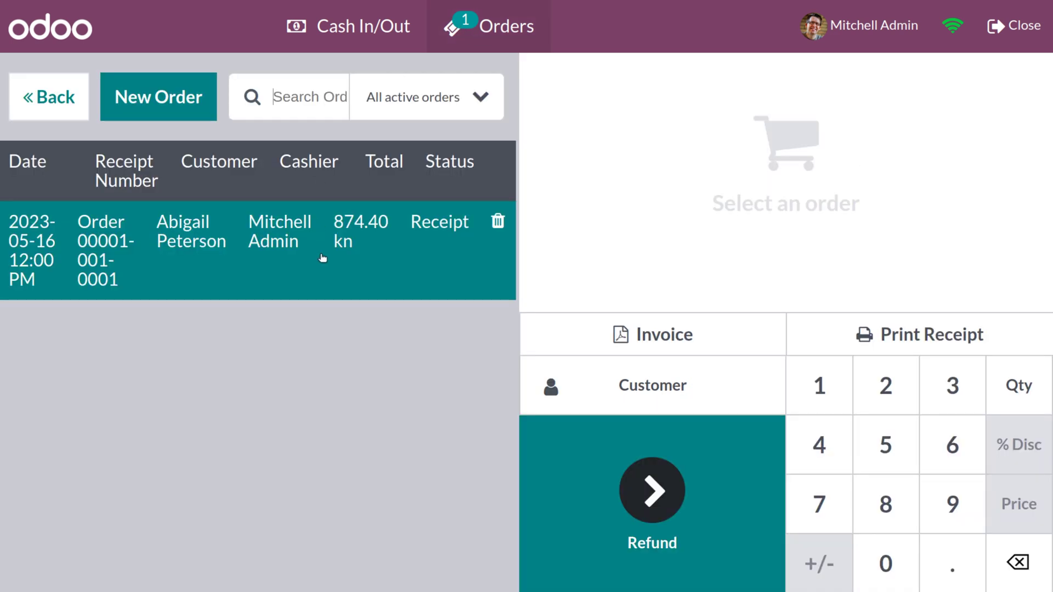
{"action": "left_click", "coordinate": [202, 239]}
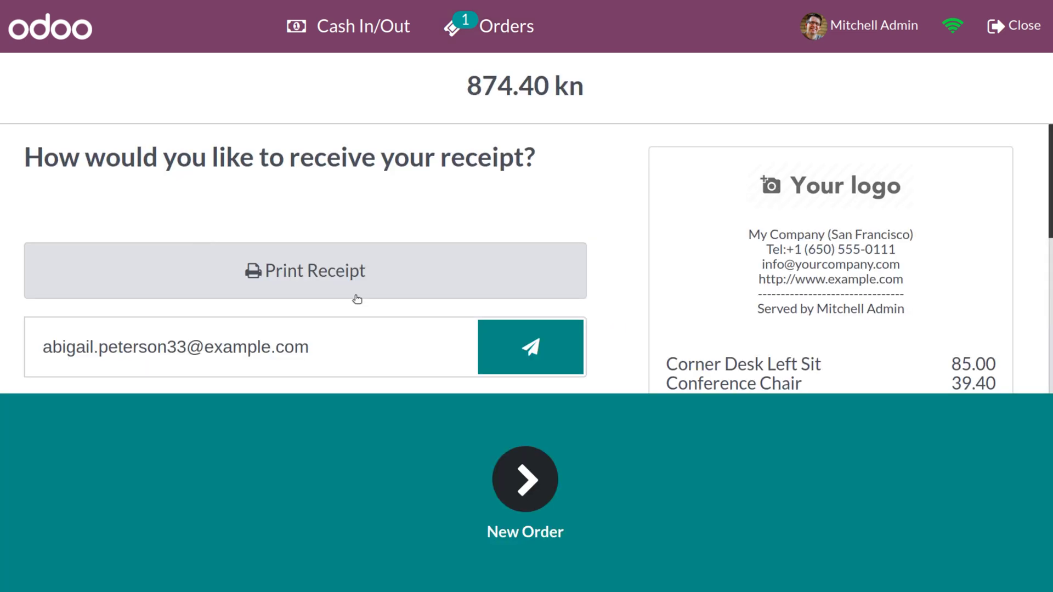
Scroll through the receipt, then reopen the paid order's receipt from the Orders list again.
{"action": "scroll", "coordinate": [706, 308], "scroll_direction": "down", "scroll_amount": 5}
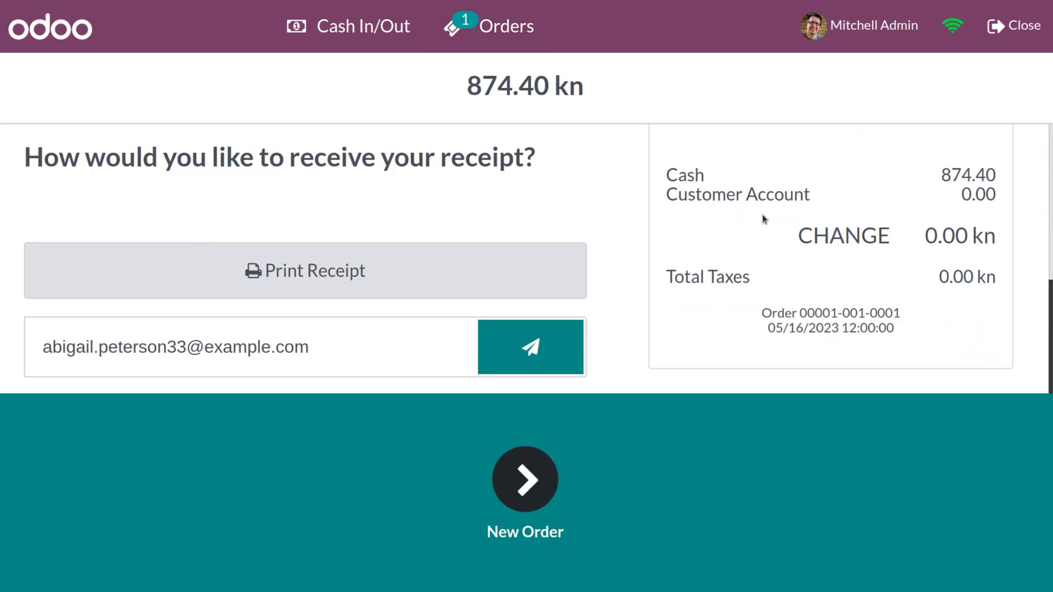
{"action": "scroll", "coordinate": [764, 219], "scroll_direction": "up", "scroll_amount": 3}
{"action": "scroll", "coordinate": [762, 217], "scroll_direction": "down", "scroll_amount": 3}
{"action": "scroll", "coordinate": [763, 215], "scroll_direction": "up", "scroll_amount": 6}
{"action": "left_click", "coordinate": [481, 34]}
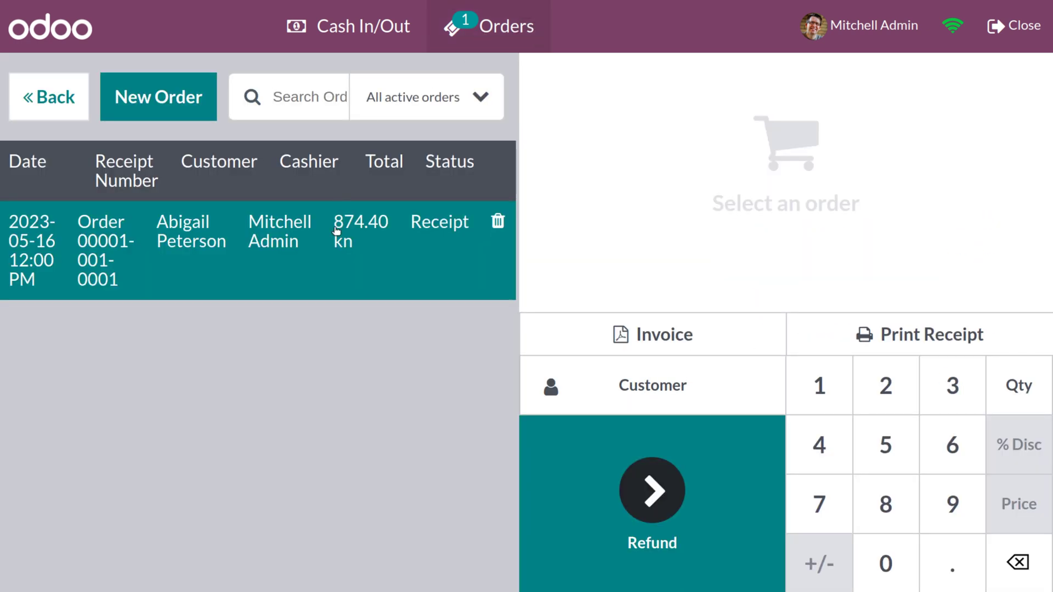
{"action": "left_click", "coordinate": [127, 266]}
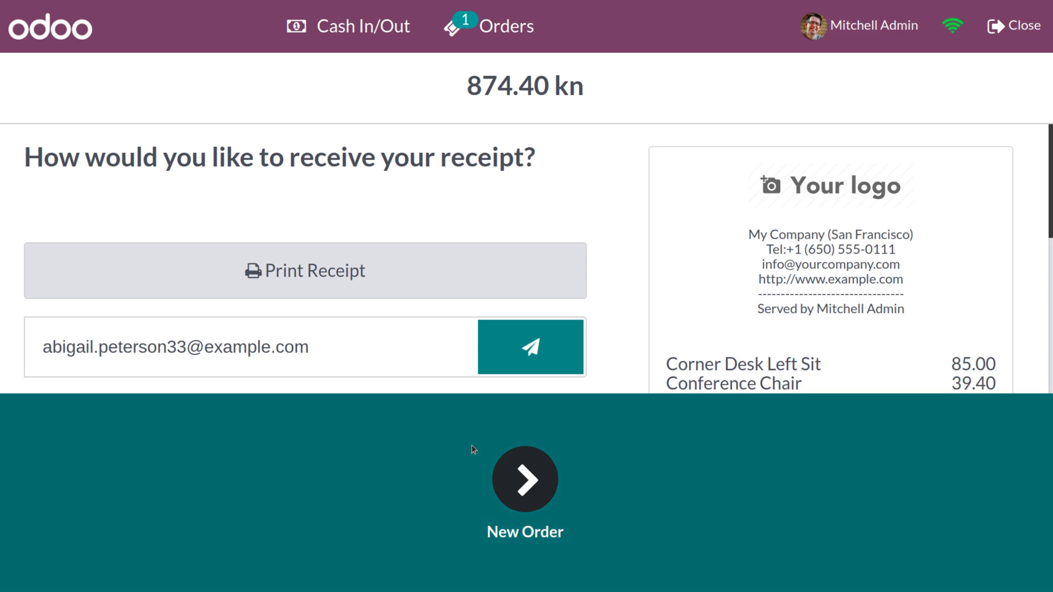
Start a new empty order, then close the session, accepting the payments difference.
{"action": "left_click", "coordinate": [528, 478]}
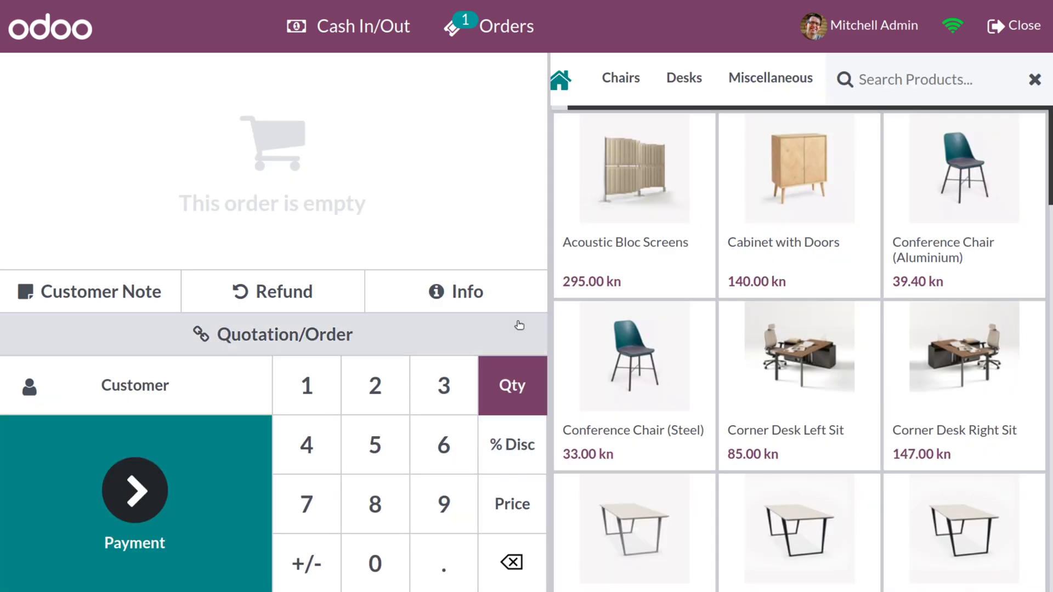
{"action": "left_click", "coordinate": [1013, 26]}
{"action": "left_click", "coordinate": [193, 581]}
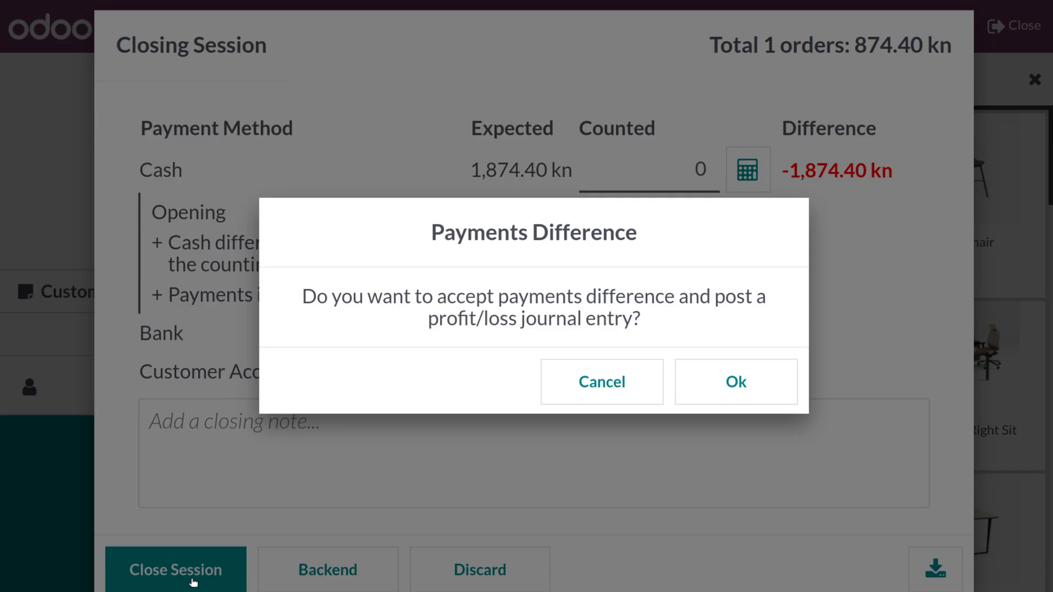
{"action": "left_click", "coordinate": [724, 391]}
Print a fresh Sales Details PDF, dismiss its dialog, and open the downloaded report.
{"action": "left_click", "coordinate": [440, 28]}
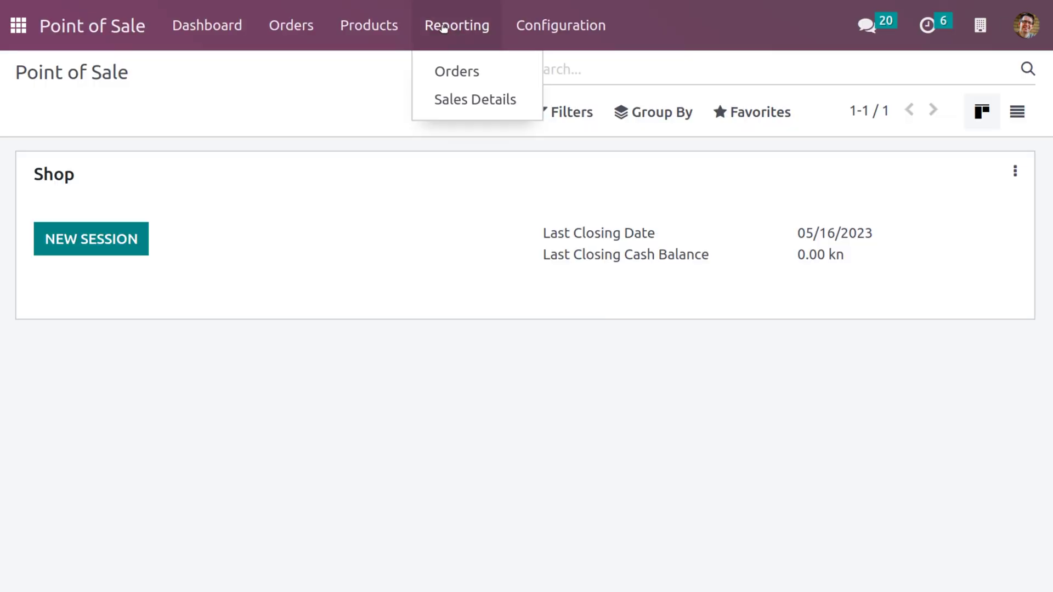
{"action": "left_click", "coordinate": [475, 111]}
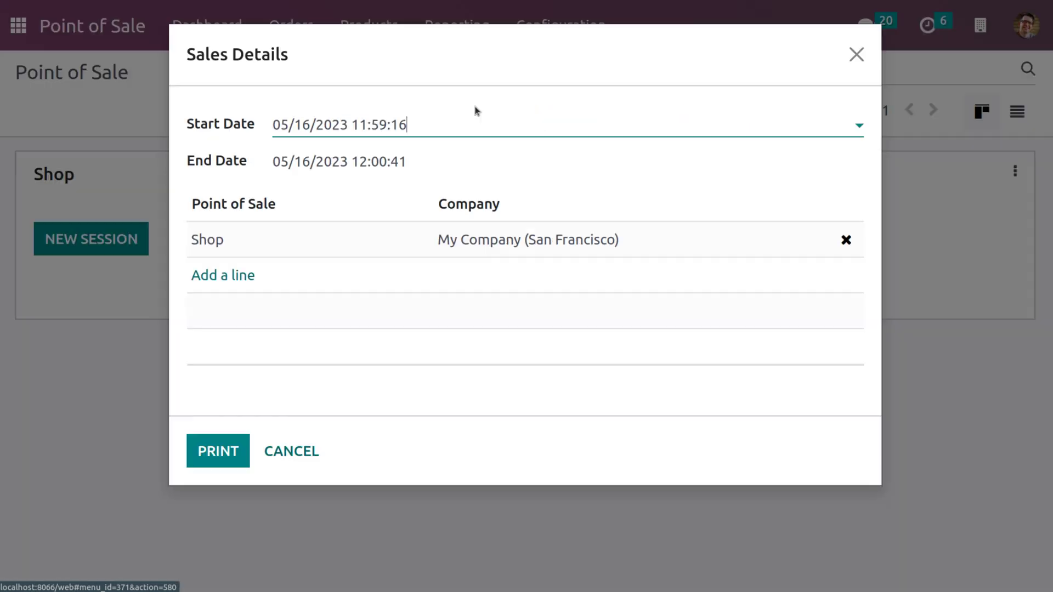
{"action": "left_click", "coordinate": [219, 460]}
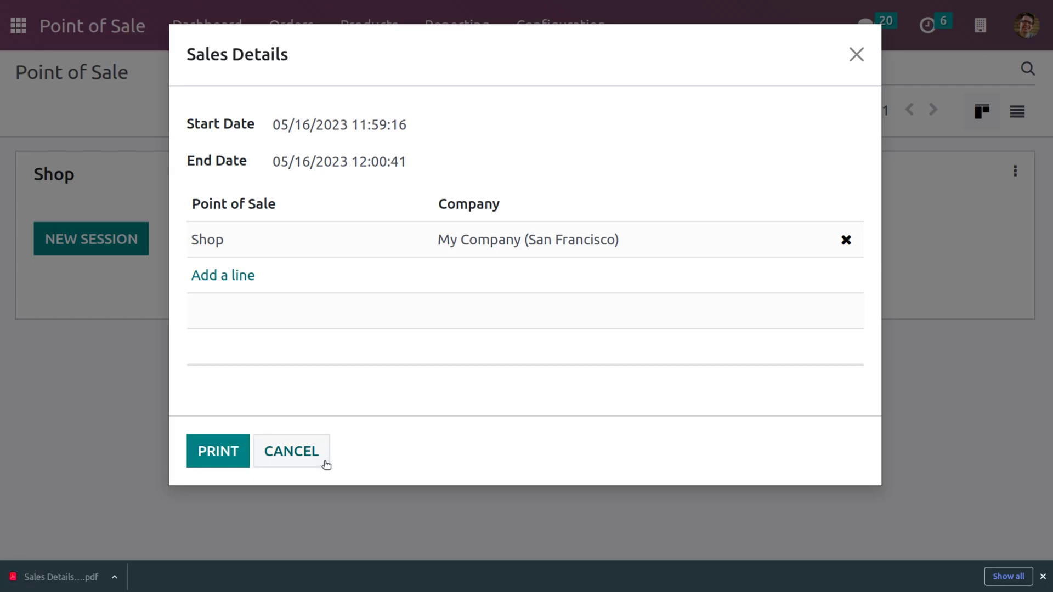
{"action": "left_click", "coordinate": [325, 464]}
{"action": "left_click", "coordinate": [114, 577]}
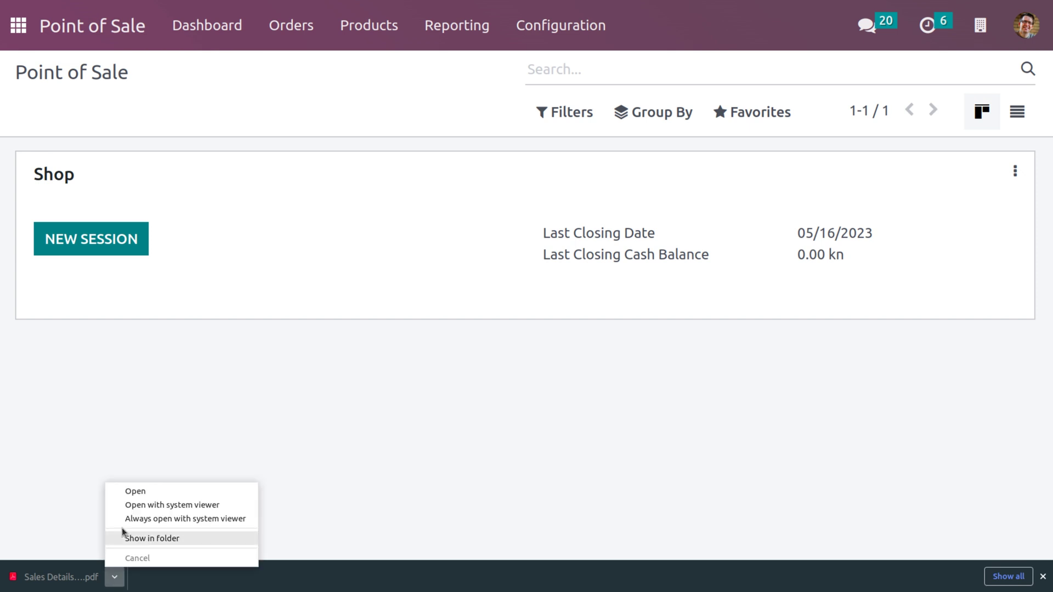
{"action": "left_click", "coordinate": [144, 493]}
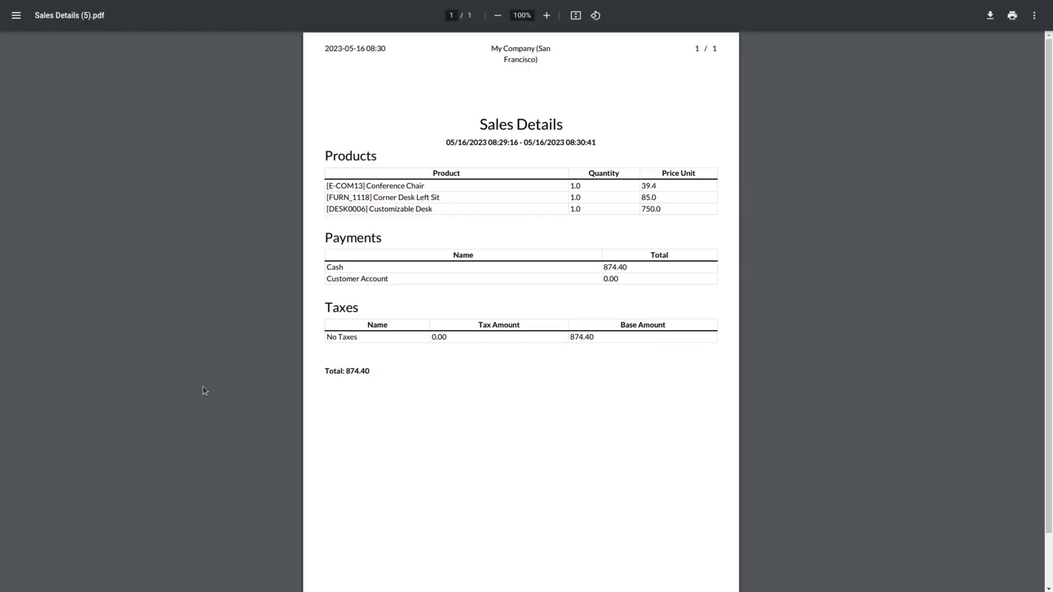